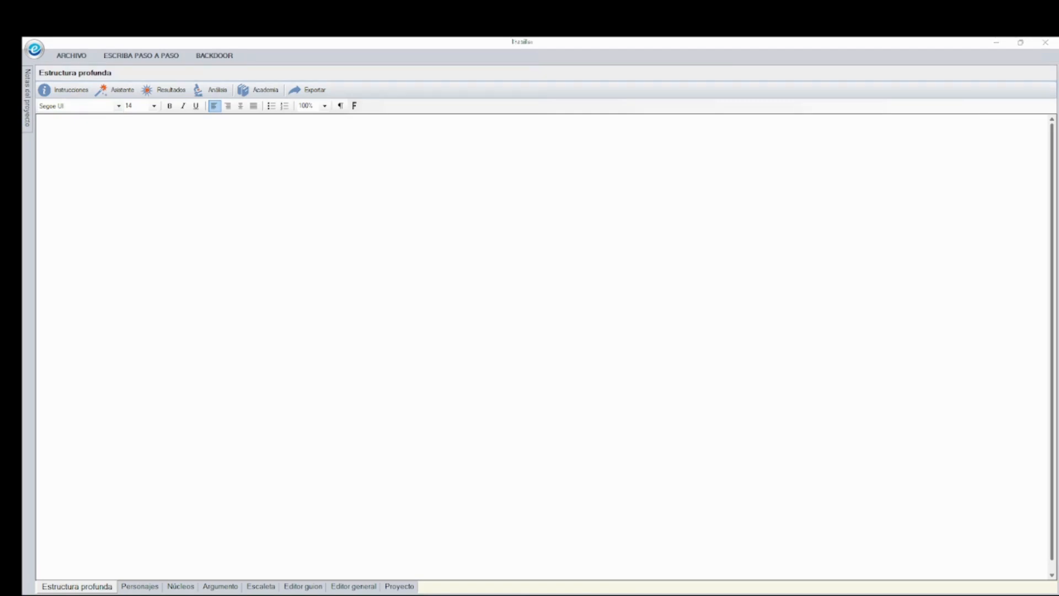
Step: Consult the Estructura profunda module instructions, and open the assistant's Datos básicos form along with its guidance on titles
click(63, 90)
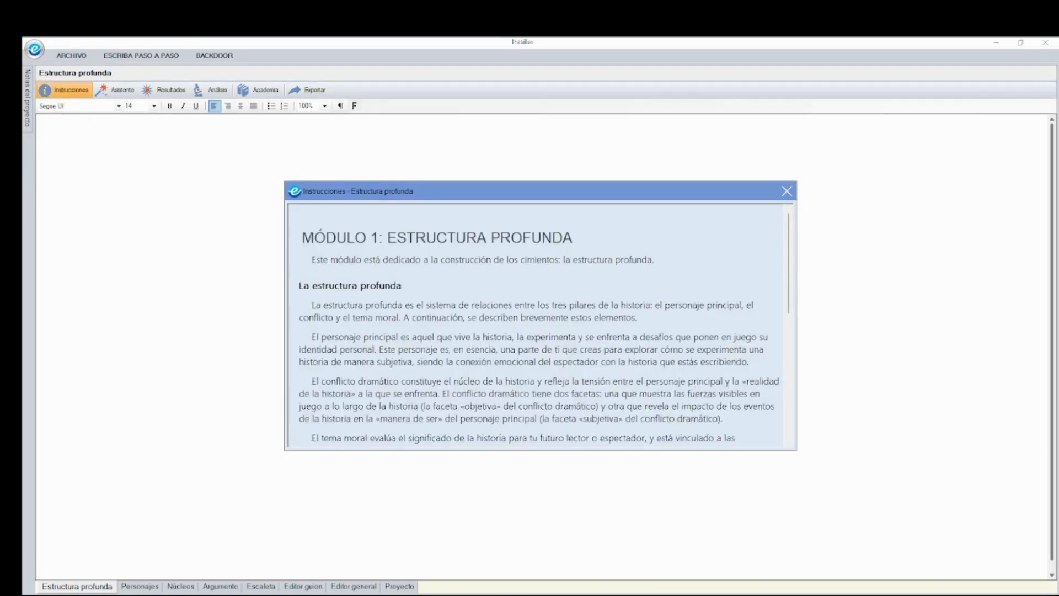
key(Escape)
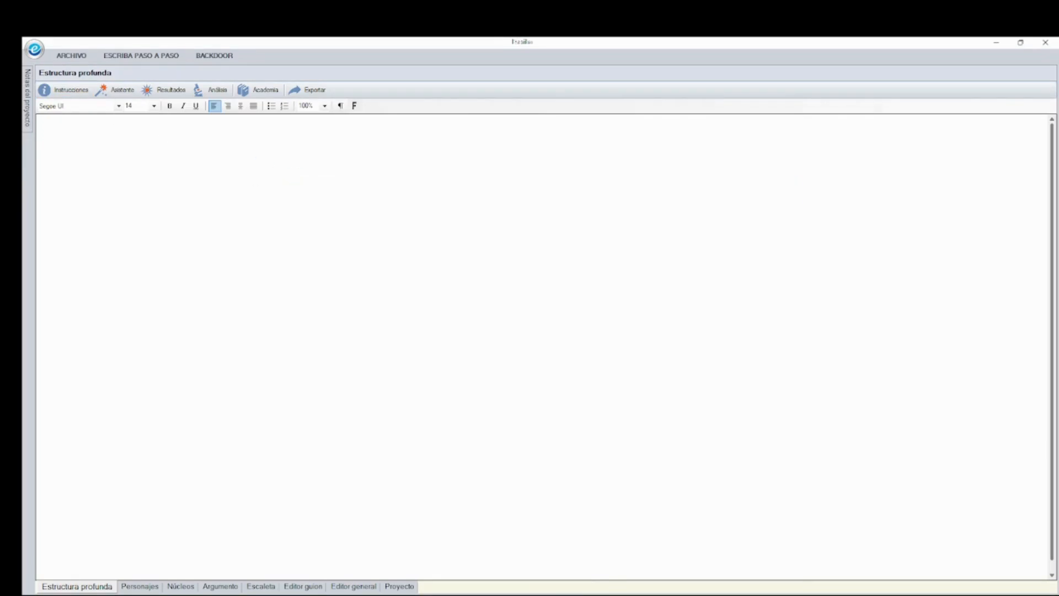
click(113, 92)
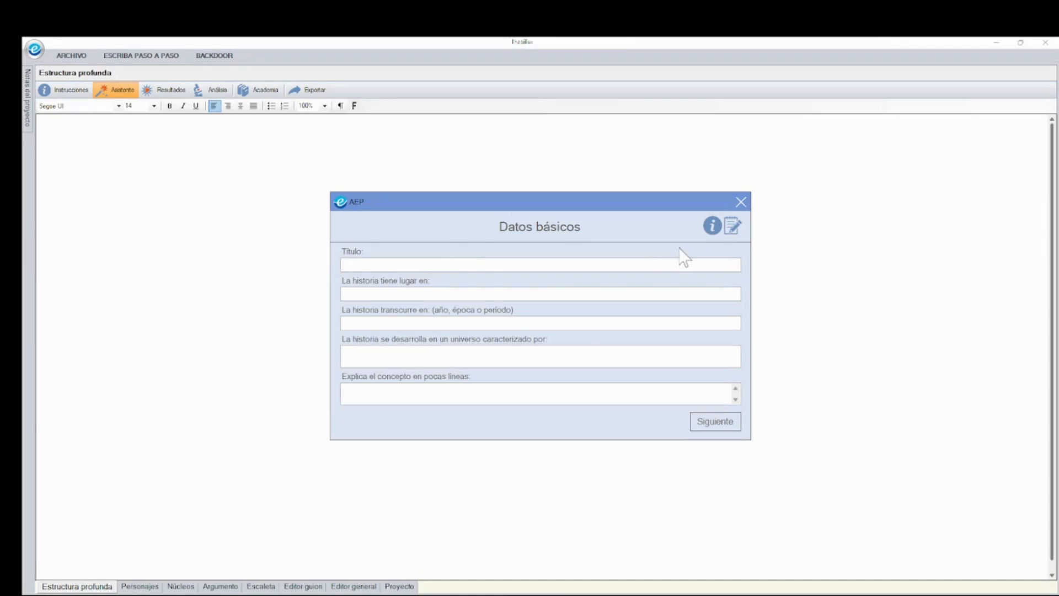
click(713, 226)
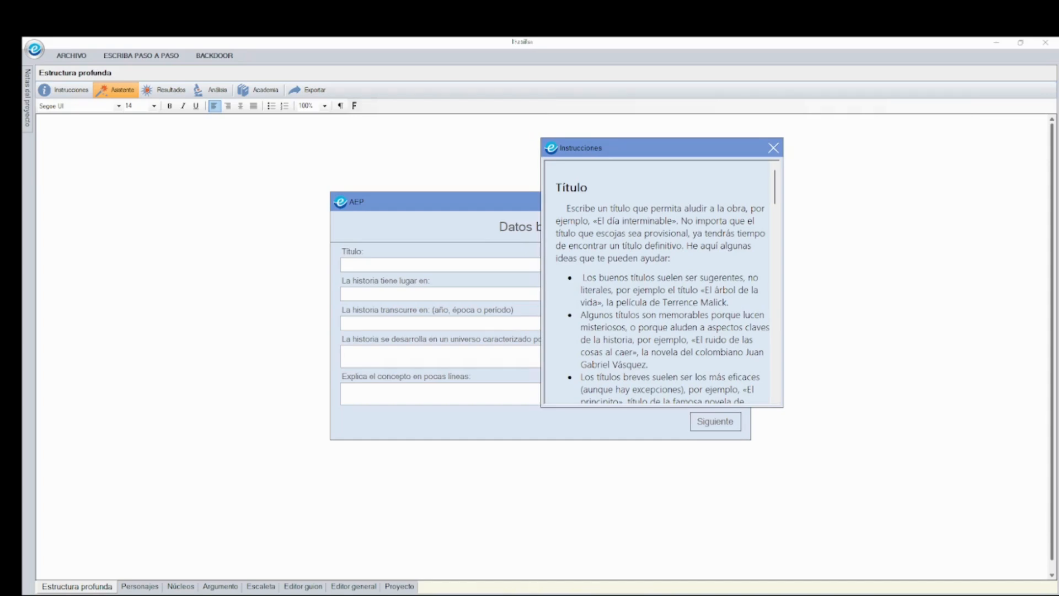
key(Escape)
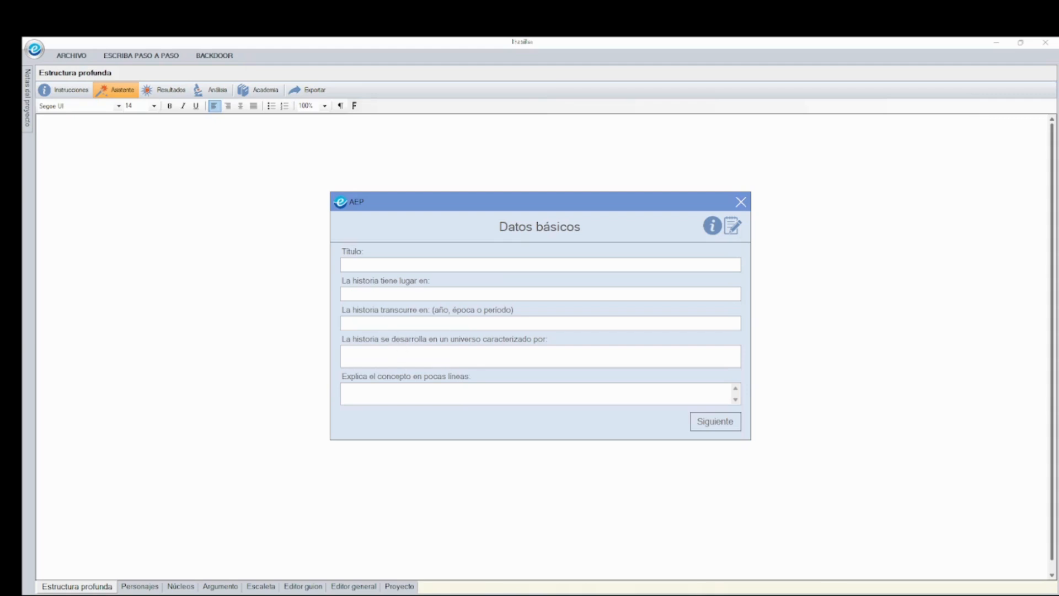
Step: Enter "La liberación" as the story's title in the basic data
click(353, 265)
text(El)
key(BackSpace)
key(BackSpace)
text(La liberación)
Step: Set the story's location to Caracas and its time period to 2024
click(397, 294)
text(Carac)
text(as)
text(2)
text(024)
Step: Describe the story's universe as characterized by "la injusticia y la desigualdad social"
click(388, 354)
text(la injustic)
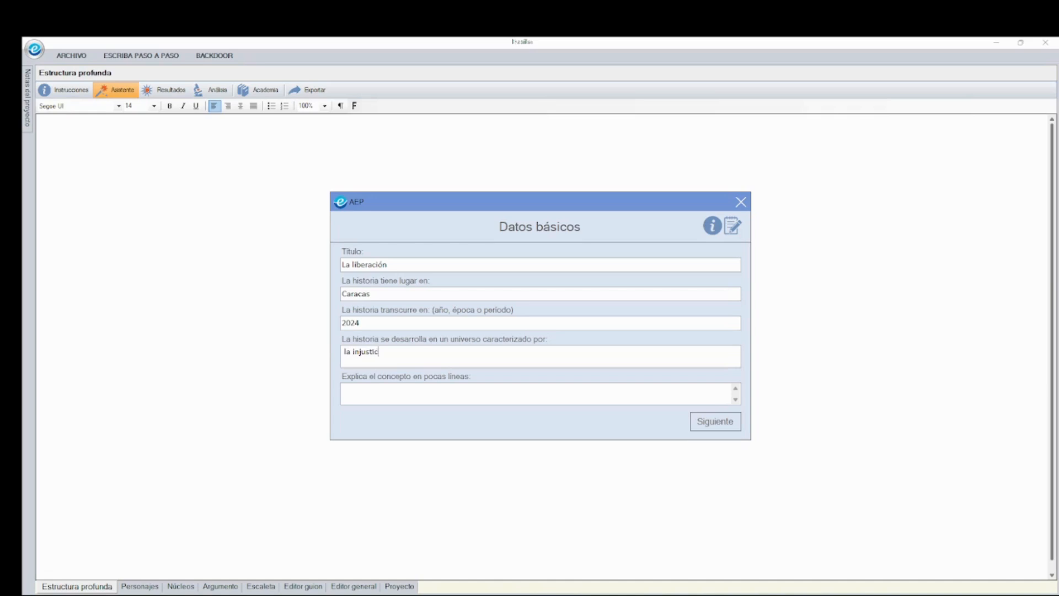
text(ia y la desigualdad social)
Step: Enter the concept "Una historia clásica de liberación popular" and continue to the Personaje Principal form
click(353, 389)
text(Una histoir)
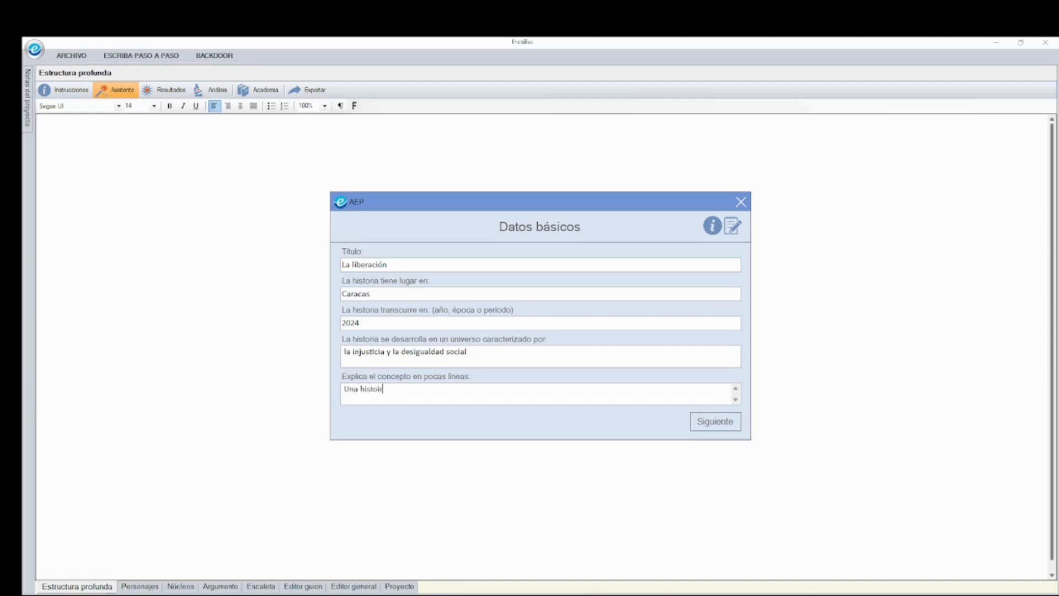
key(BackSpace)
text(ria clásica de liberaci)
text(popular)
click(704, 426)
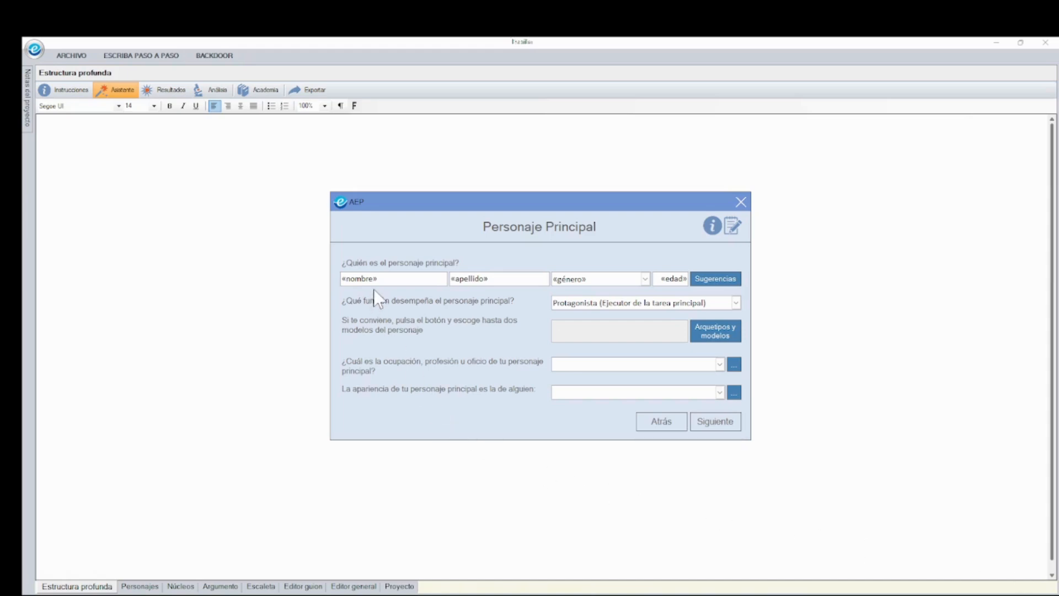
Step: Give the main character a suggested female first name and surname, age 25, and the function Protagonista (Ejecutor de la tarea principal)
click(712, 281)
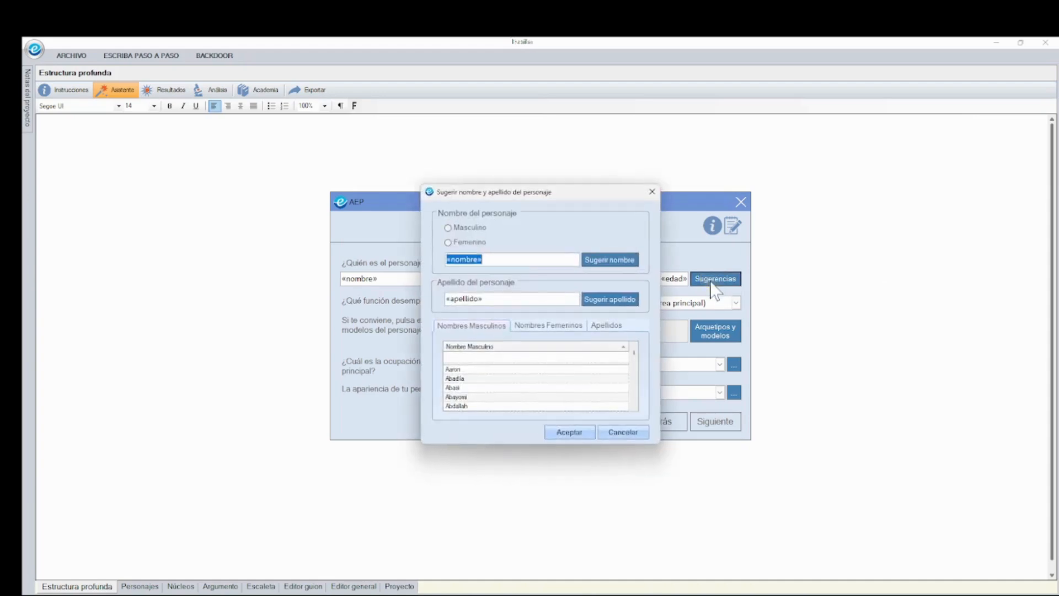
click(448, 242)
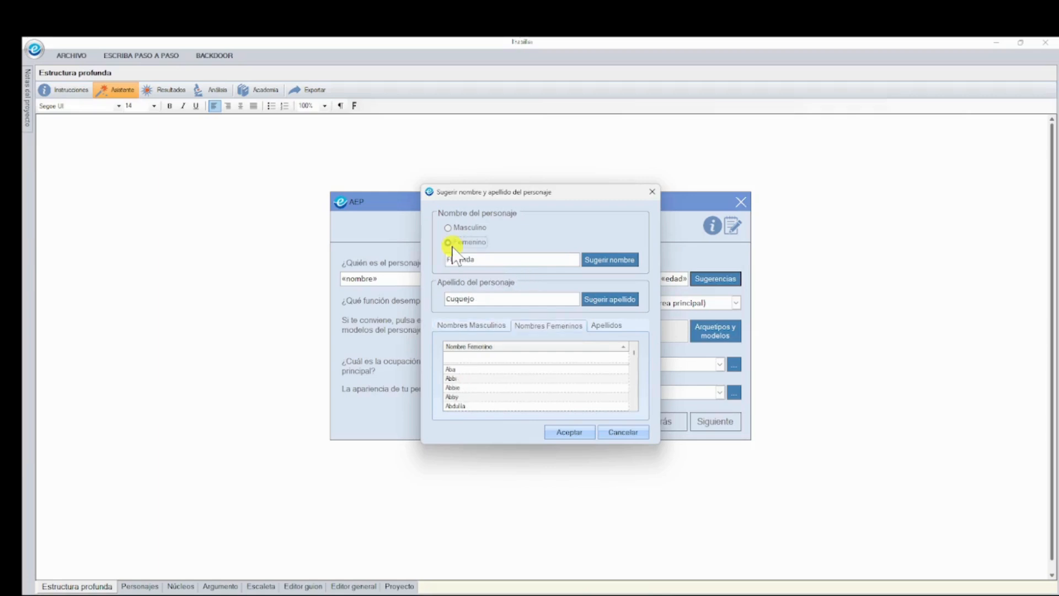
click(607, 298)
click(556, 433)
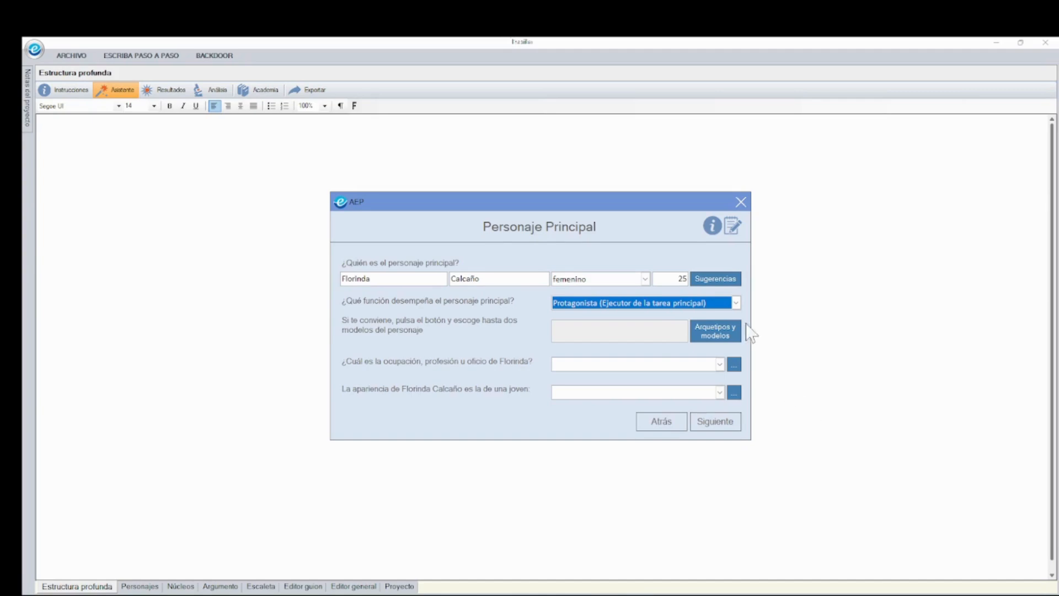
click(736, 303)
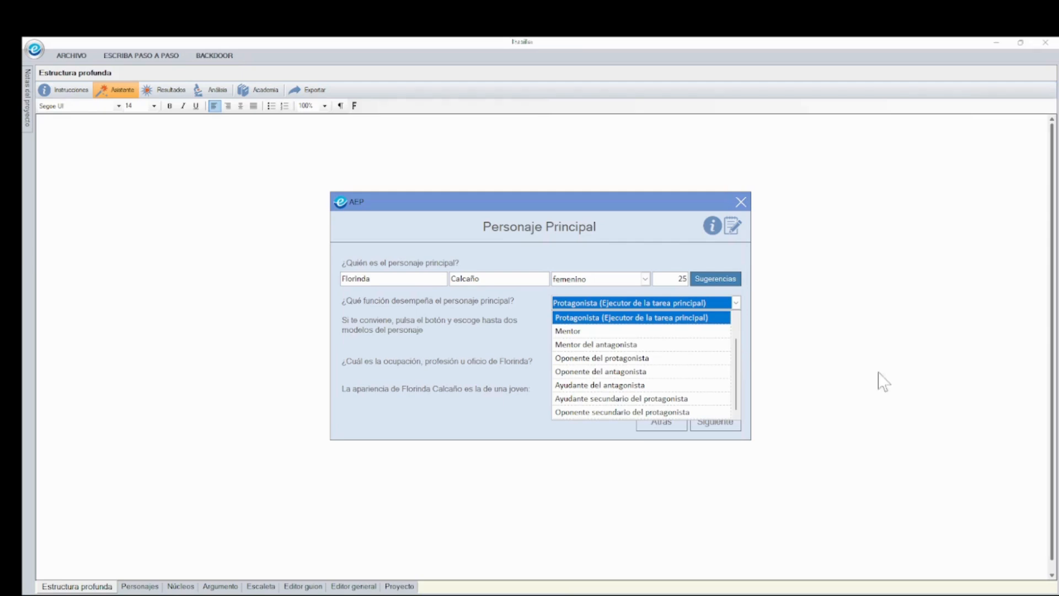
click(663, 316)
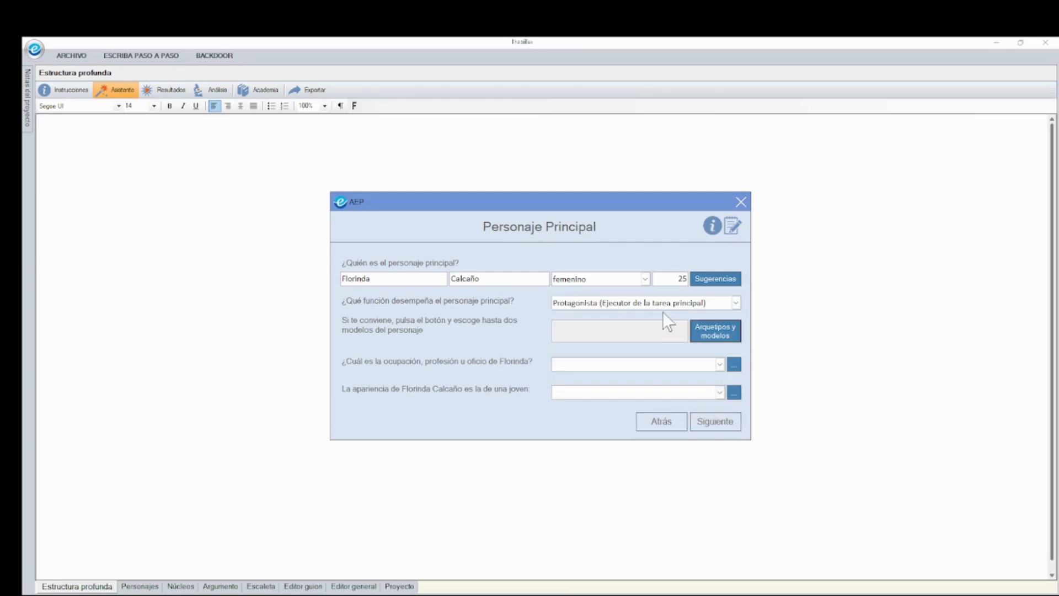
Step: Open the character models and examine the list of available types and archetypes for the first model
click(707, 331)
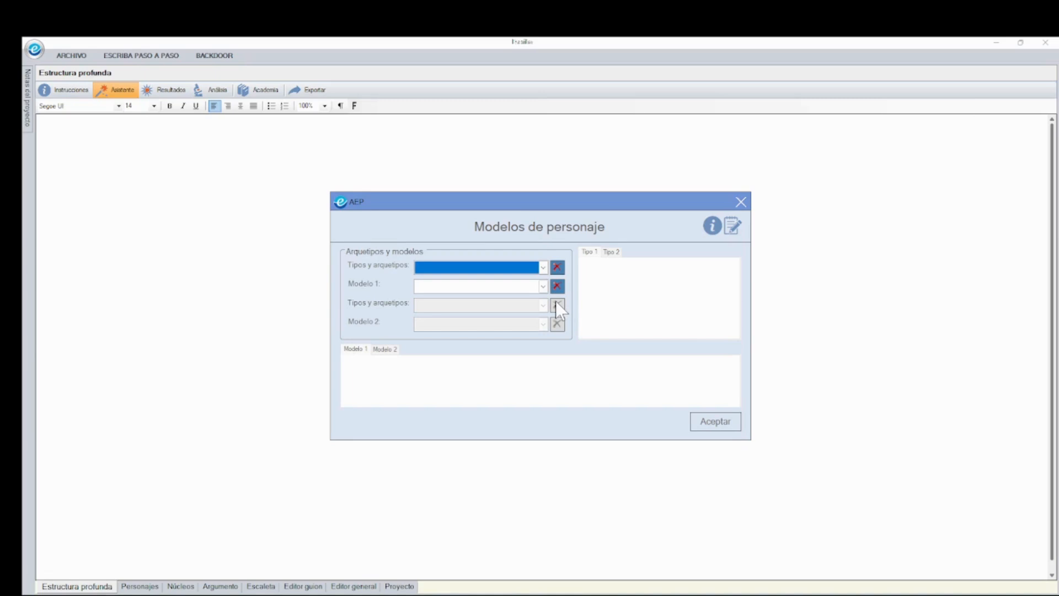
click(544, 268)
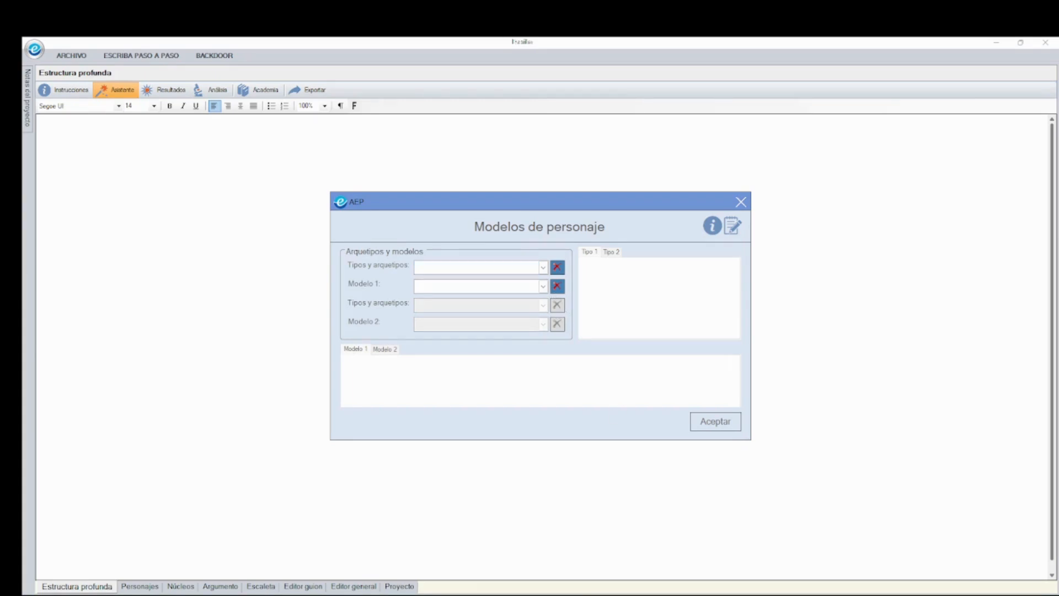
click(543, 267)
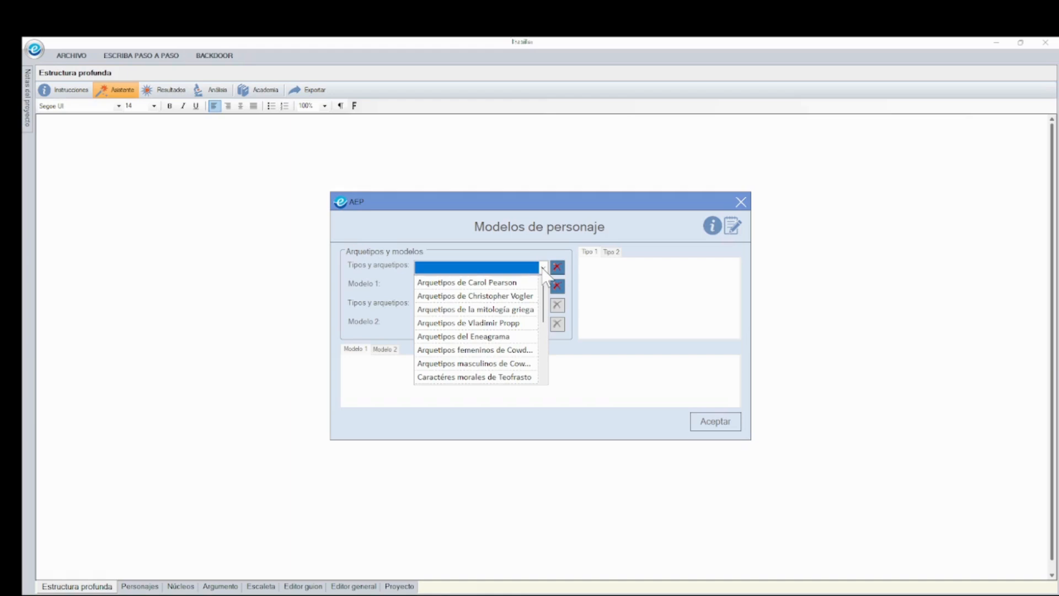
drag(544, 290, 543, 293)
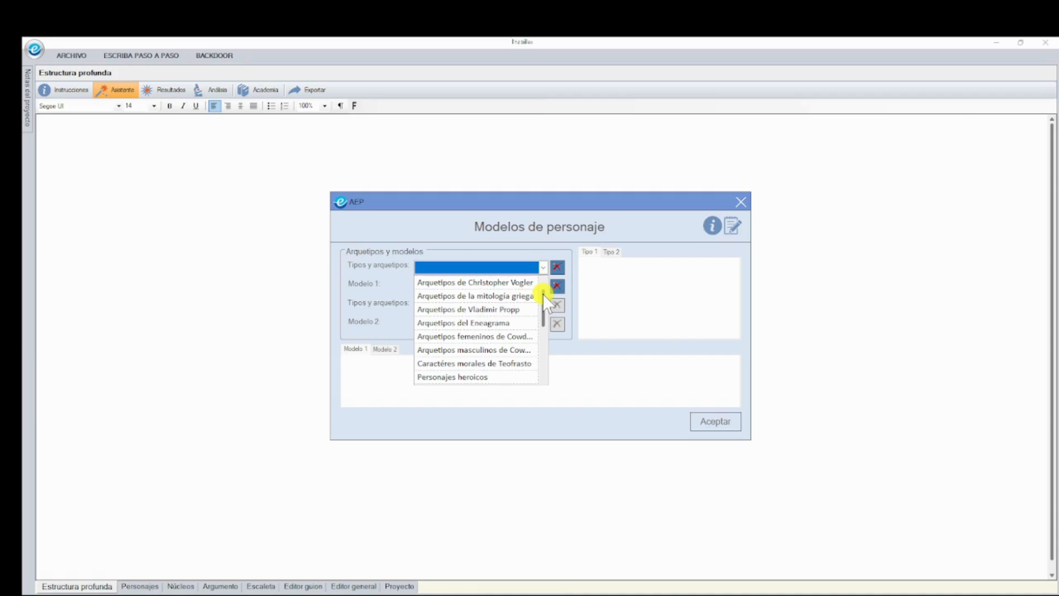
drag(543, 295, 543, 298)
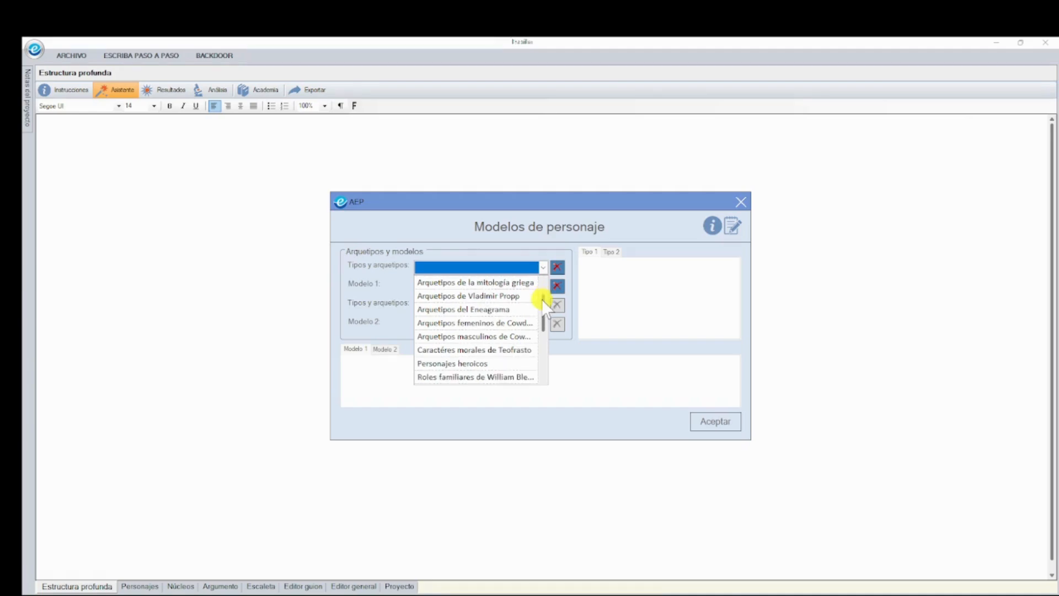
drag(543, 300, 543, 309)
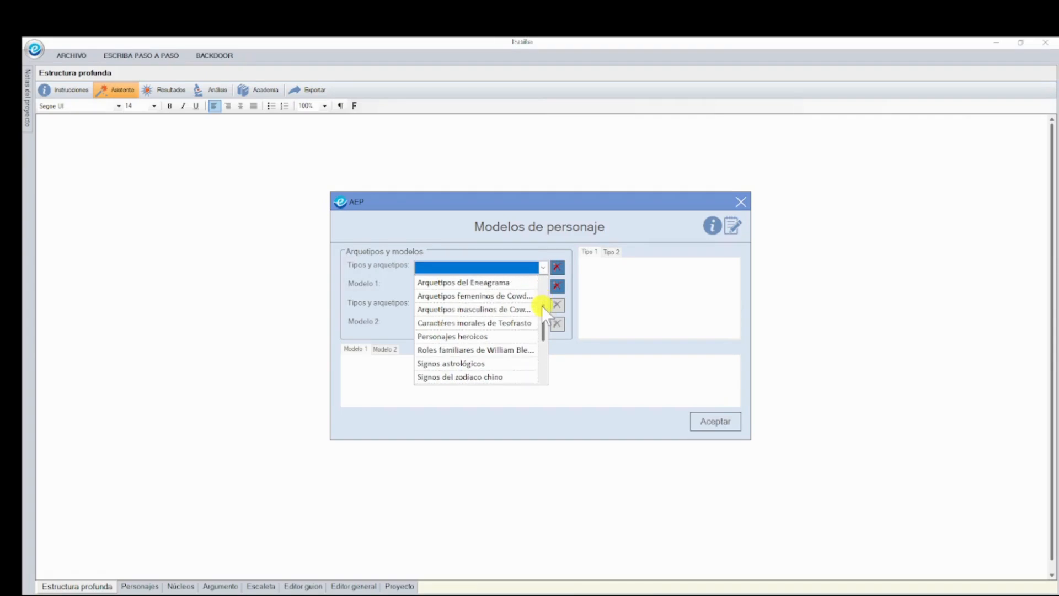
drag(542, 310, 540, 332)
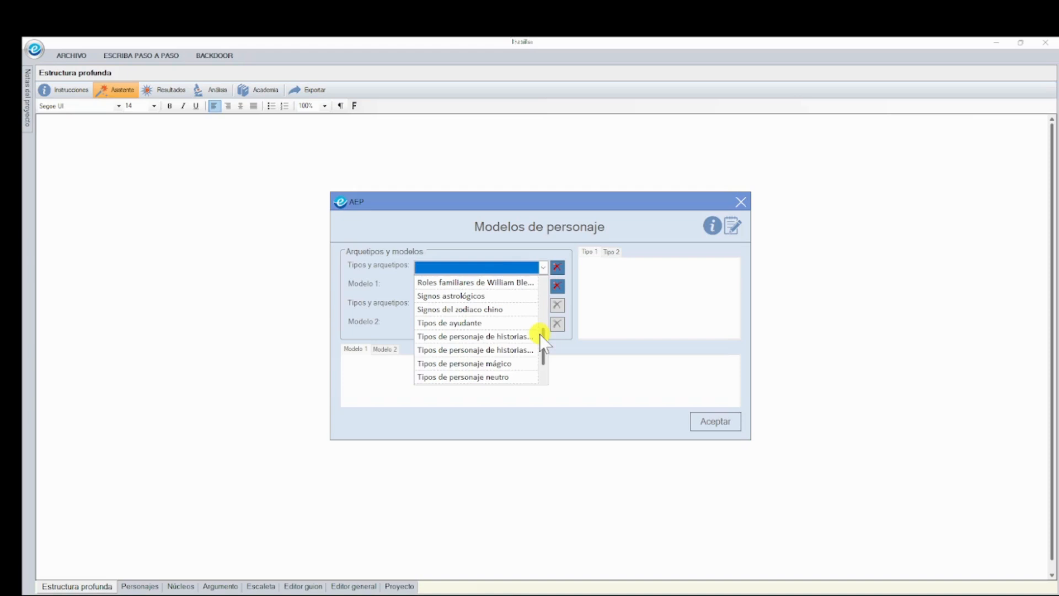
drag(540, 333, 540, 347)
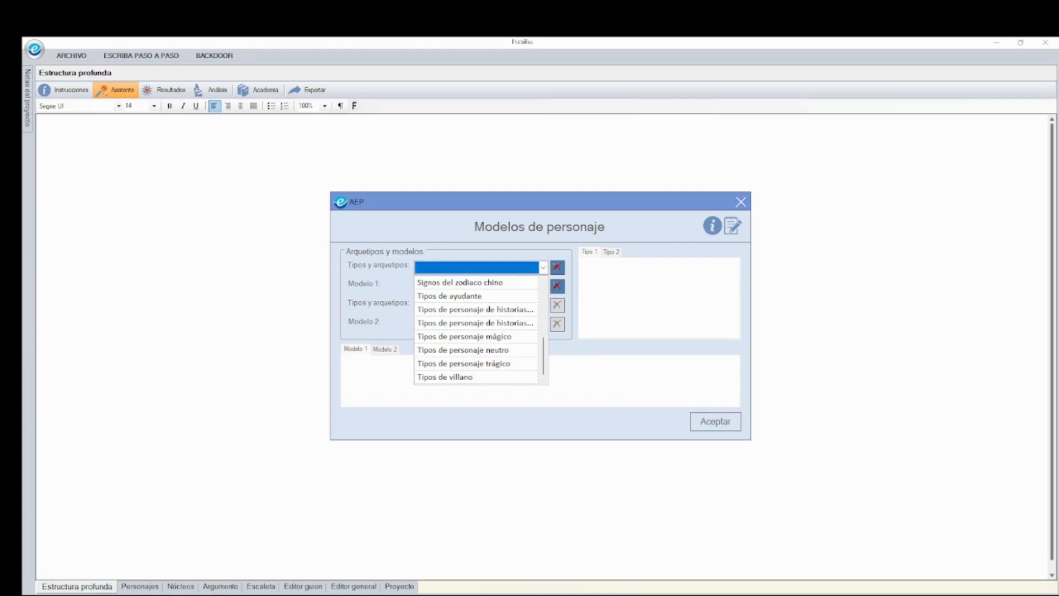
key(Escape)
Step: Assign Arquetipos de Carol Pearson with Inocente as the first model and Arquetipos del Eneagrama with Tipo 1 - El Perfeccionista as the second
click(539, 268)
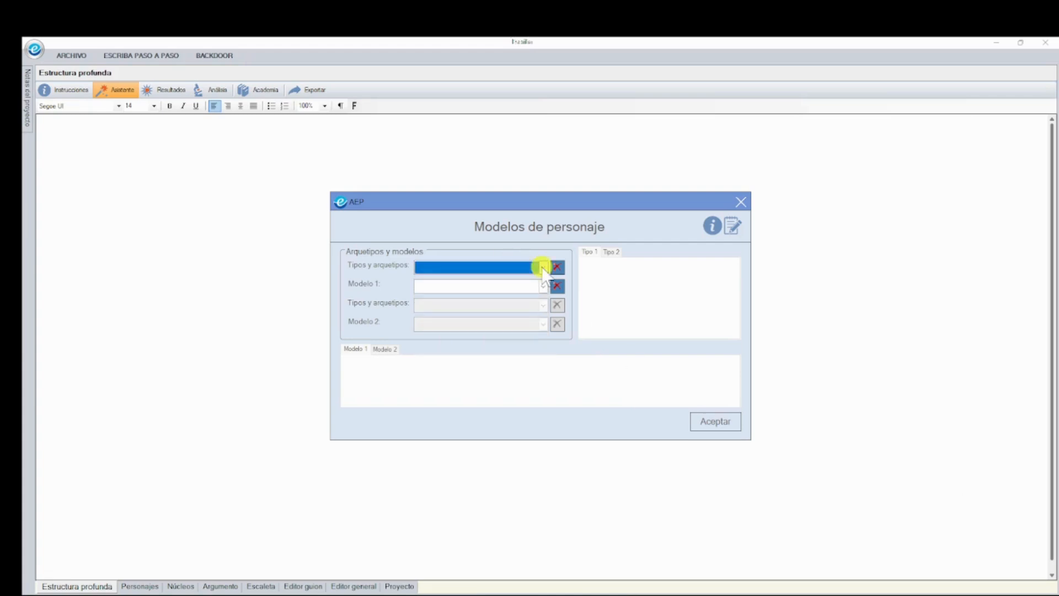
click(524, 283)
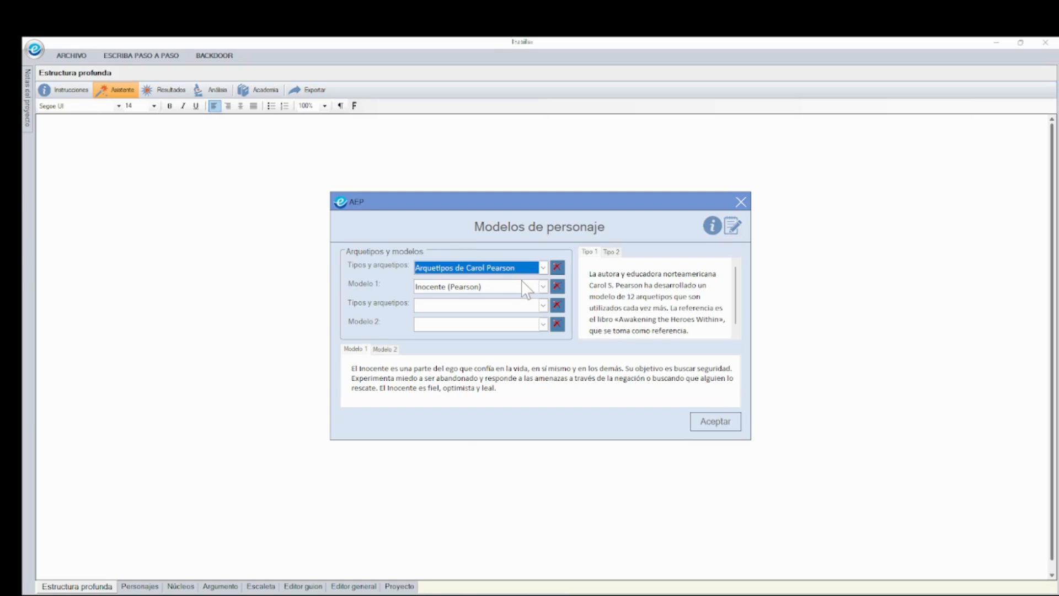
click(540, 305)
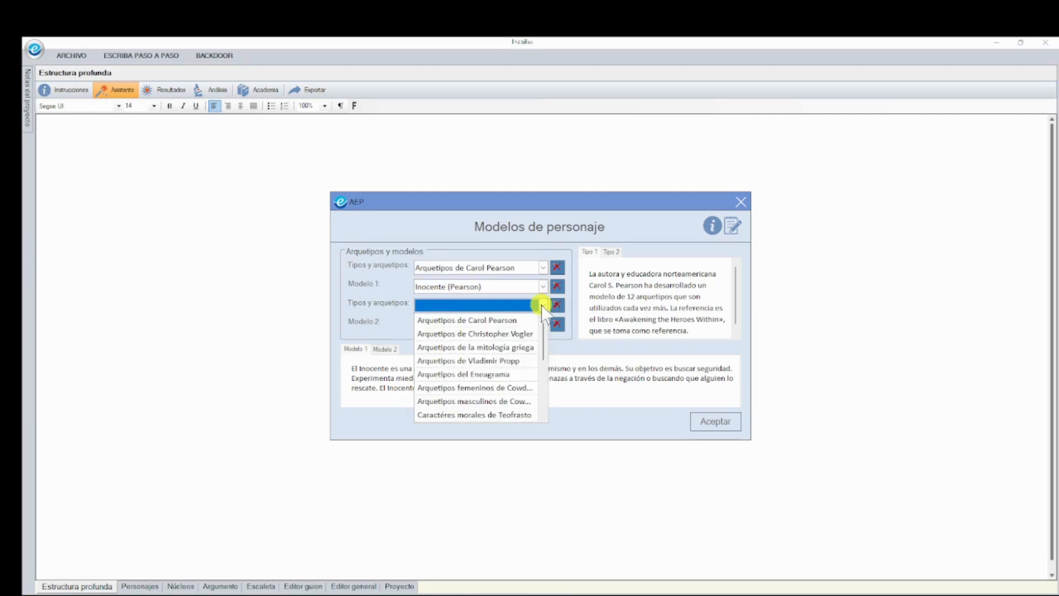
click(516, 374)
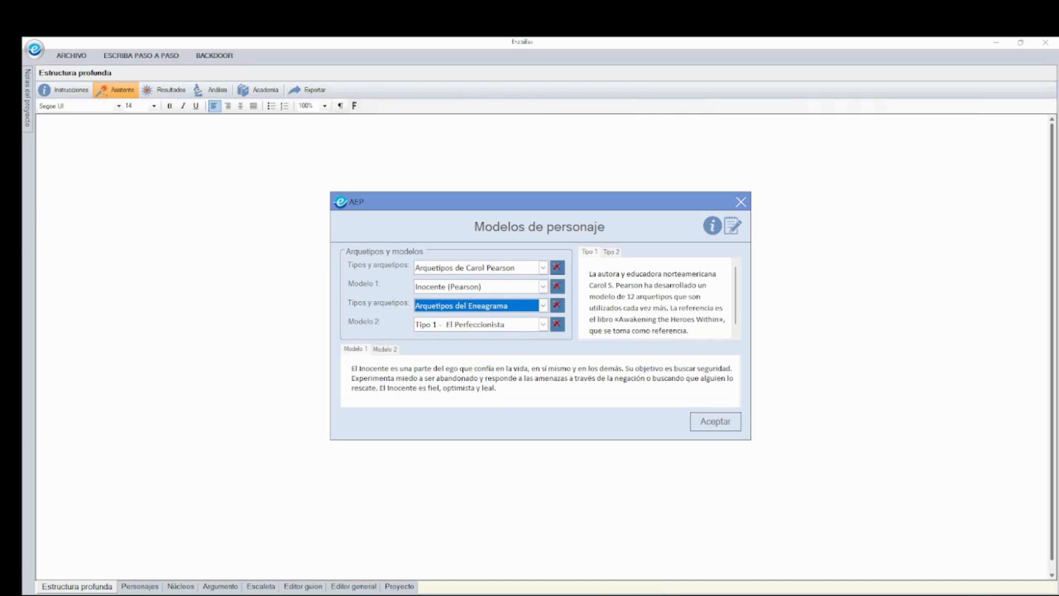
click(715, 422)
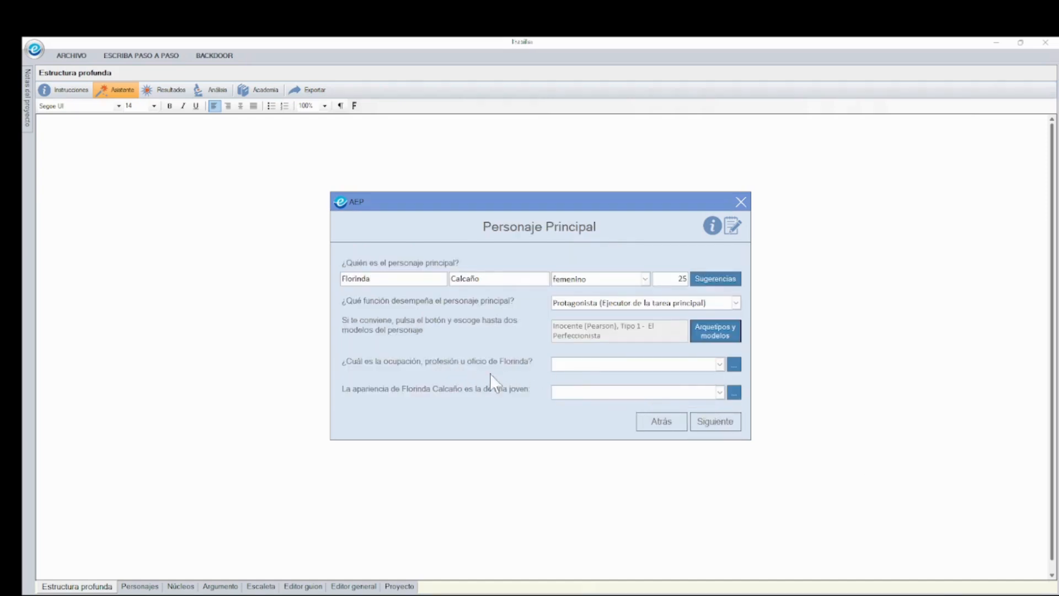
Step: Examine the predefined occupations offered for the main character, including the full list of values, without choosing one
click(720, 366)
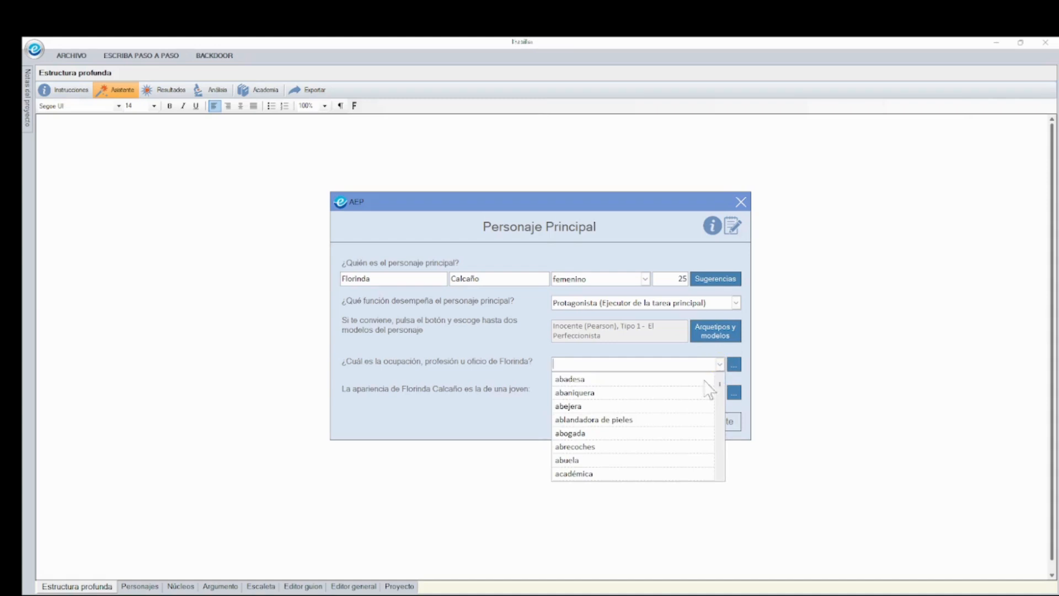
scroll(696, 401, down, 3)
scroll(697, 402, down, 3)
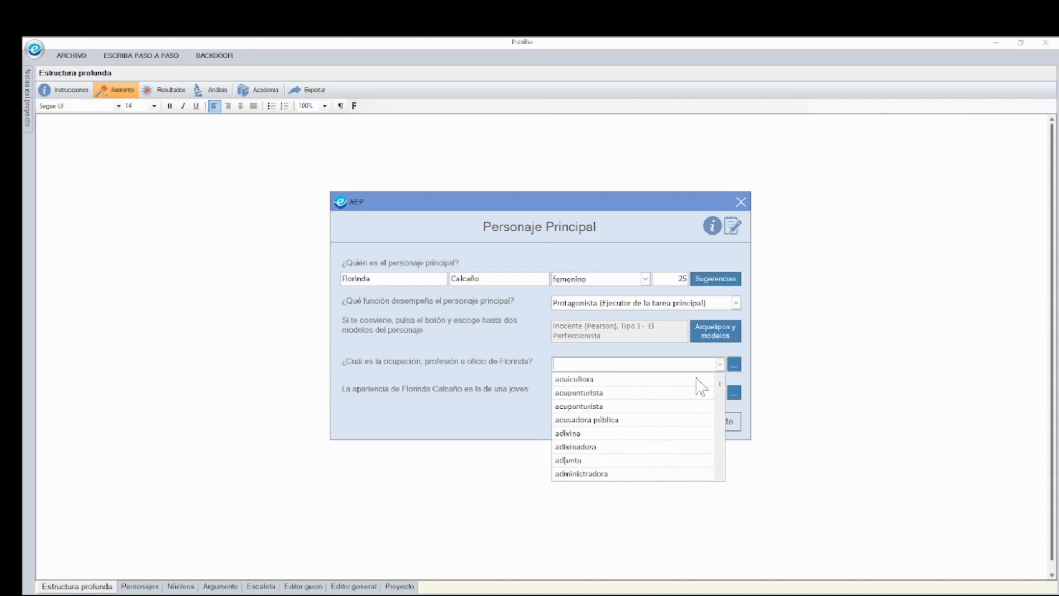
click(714, 364)
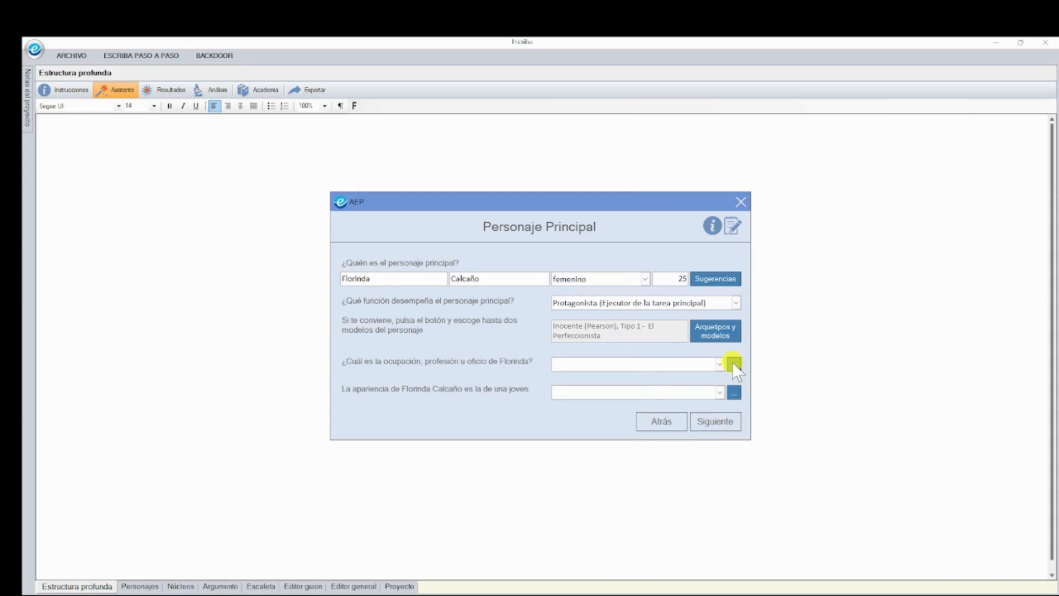
click(734, 364)
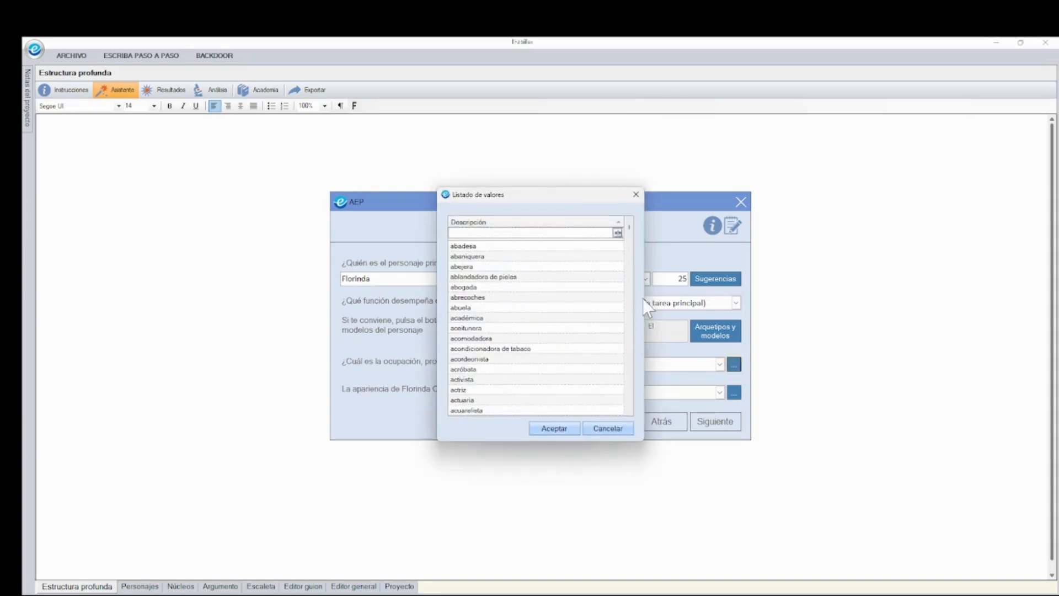
drag(629, 240, 631, 325)
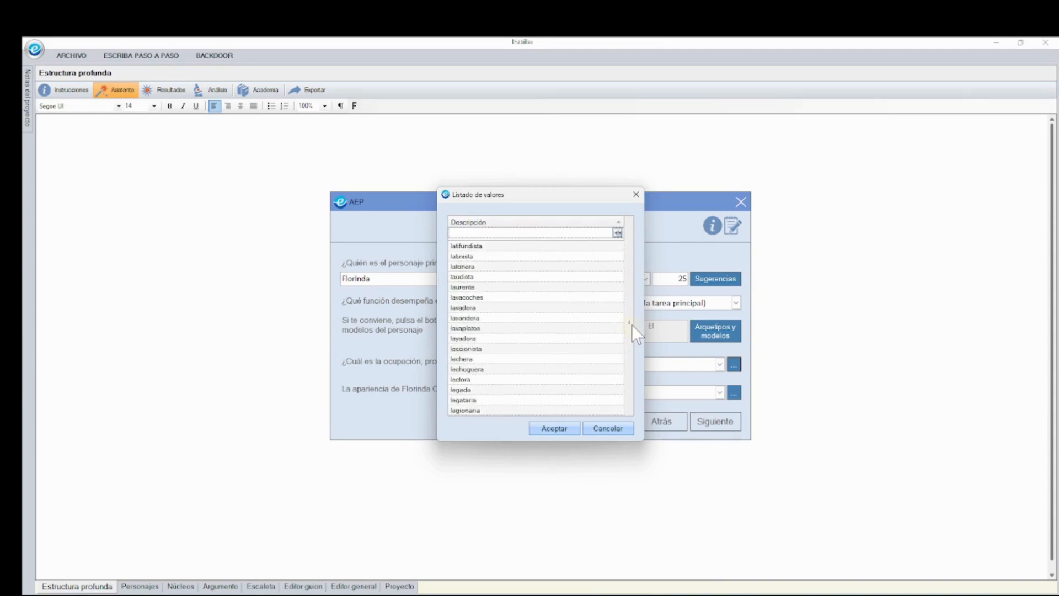
click(567, 429)
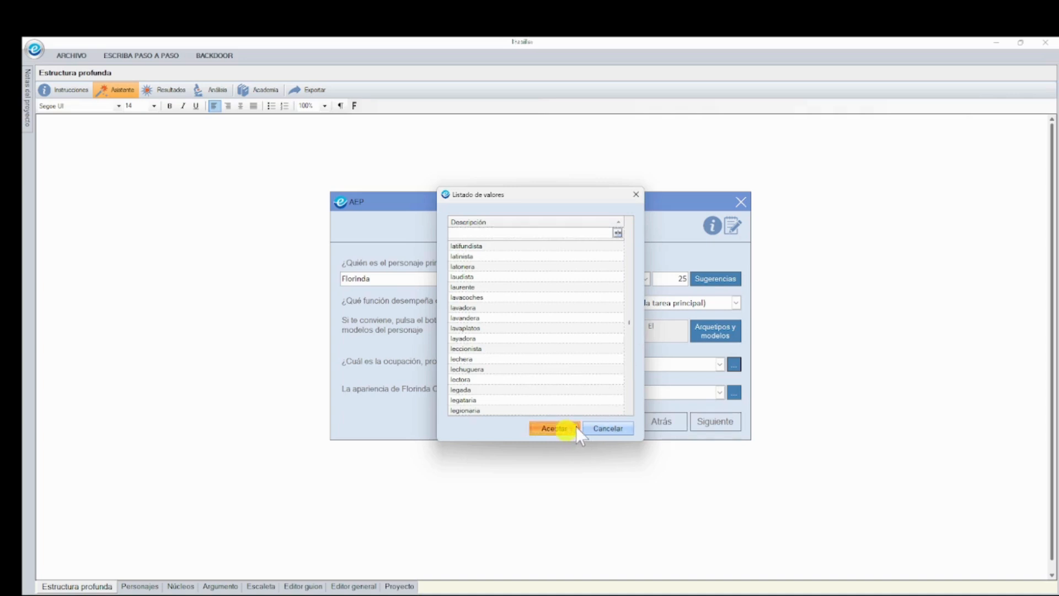
click(598, 428)
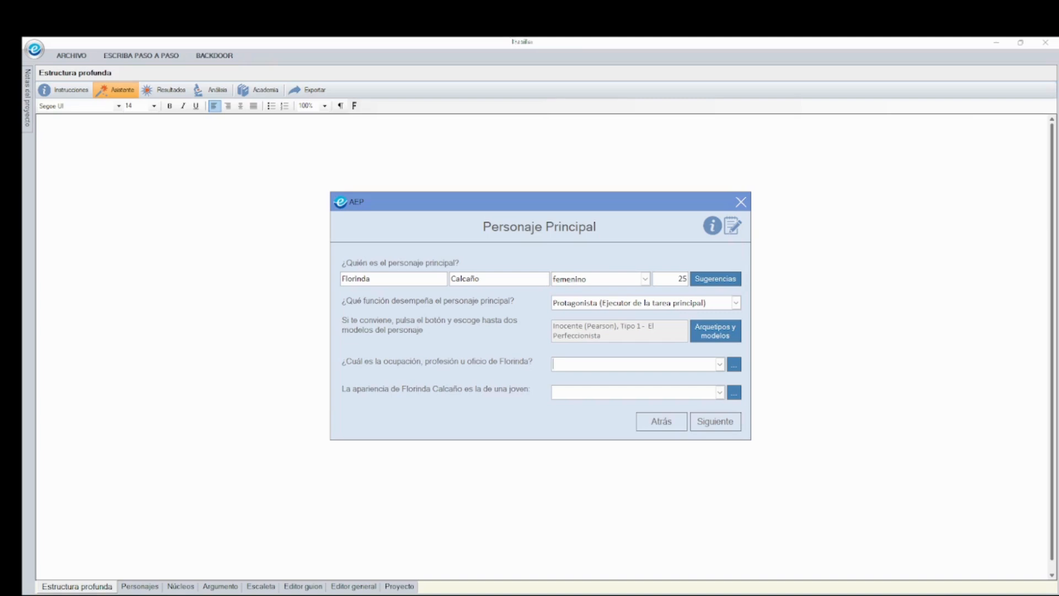
Step: Set the main character's occupation to cineasta and appearance to pretenciosa, and continue to the Rasgo crucial page
text(cineasta)
click(734, 393)
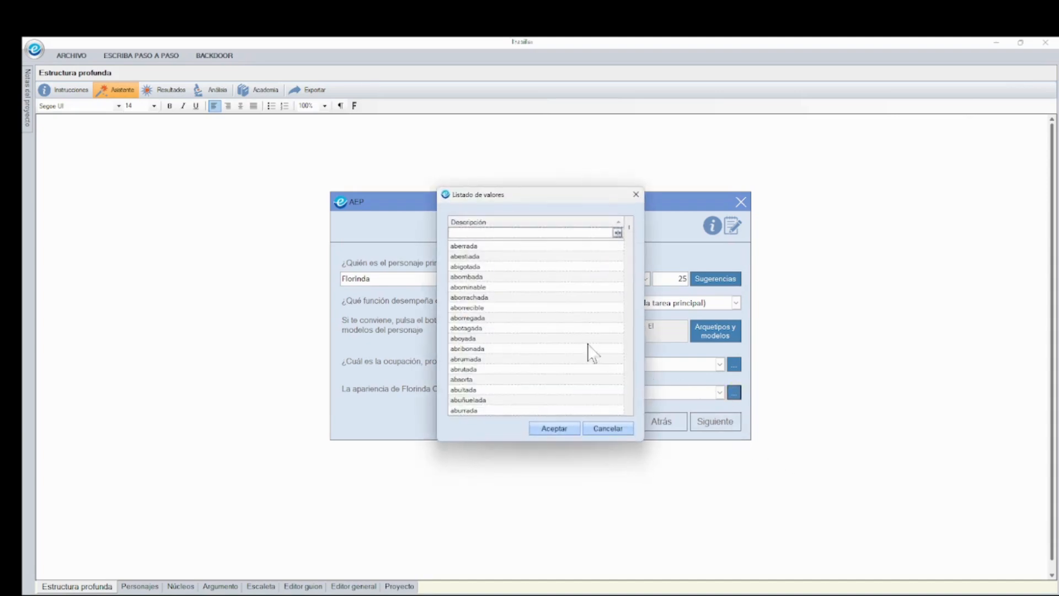
click(629, 229)
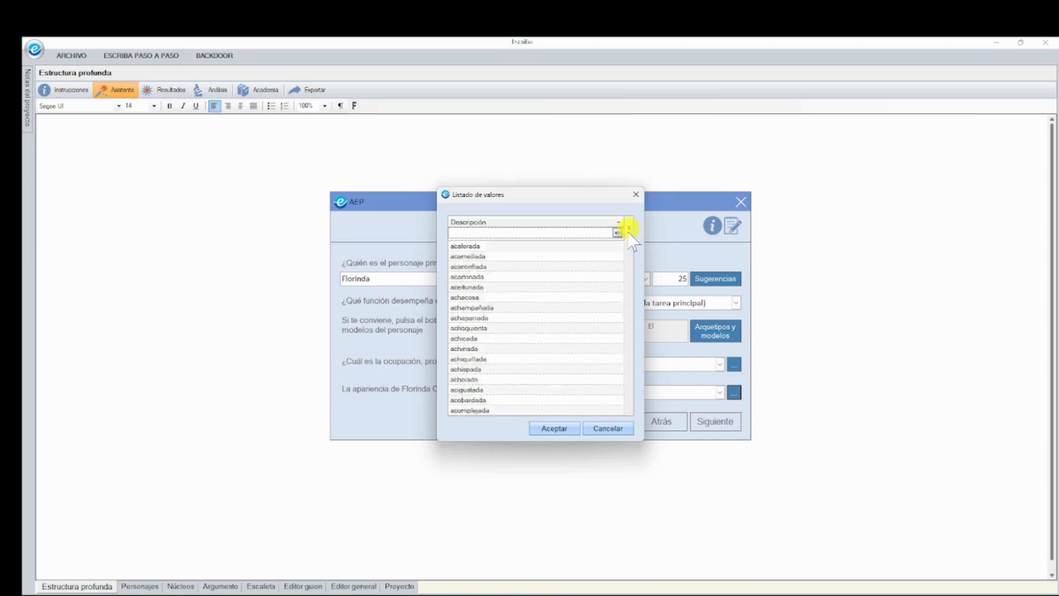
drag(629, 232, 624, 358)
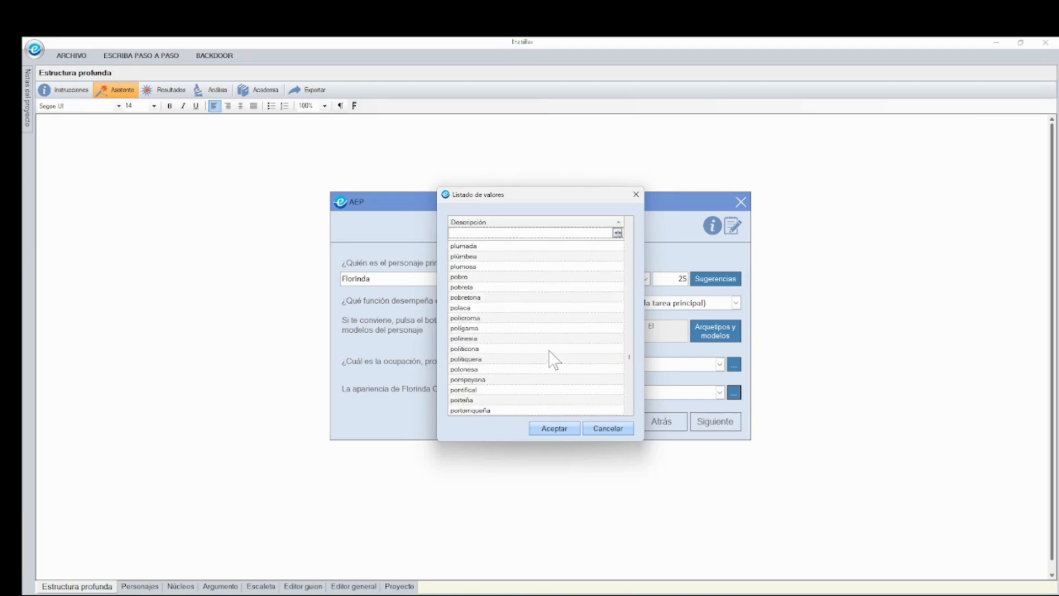
scroll(552, 360, down, 4)
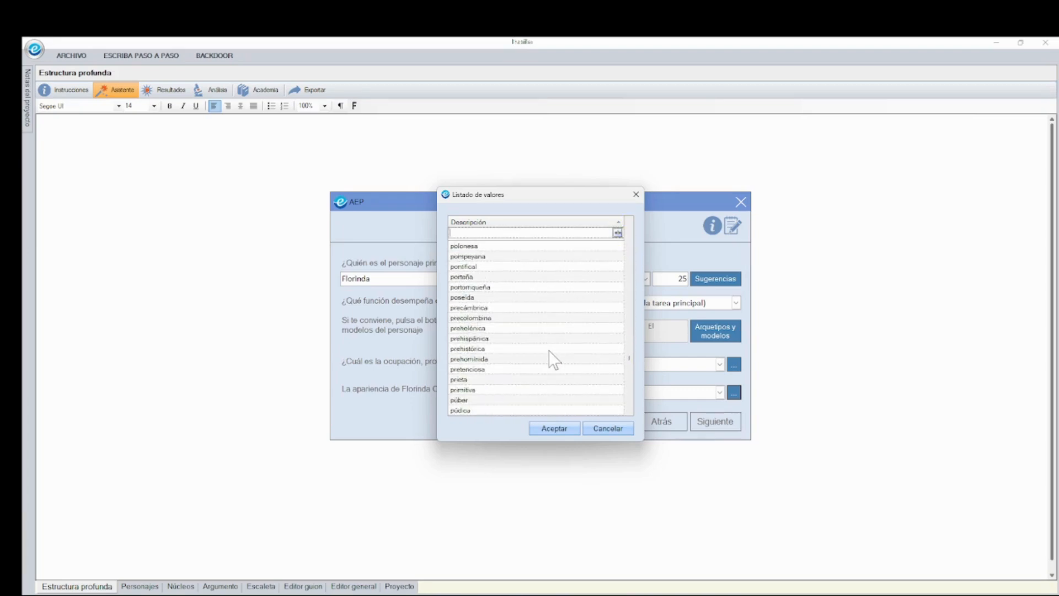
click(521, 369)
click(569, 430)
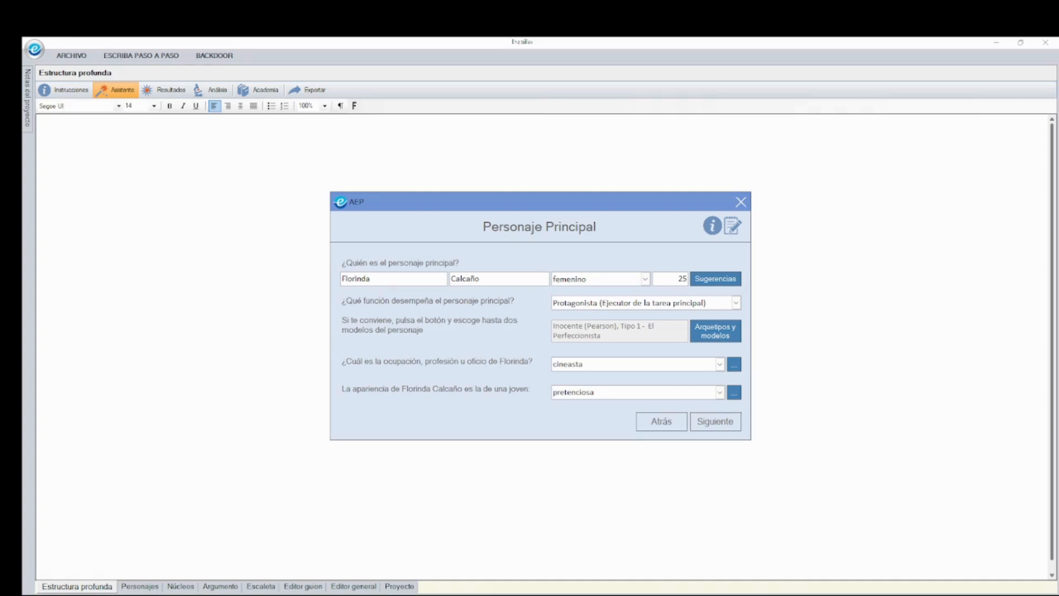
click(720, 421)
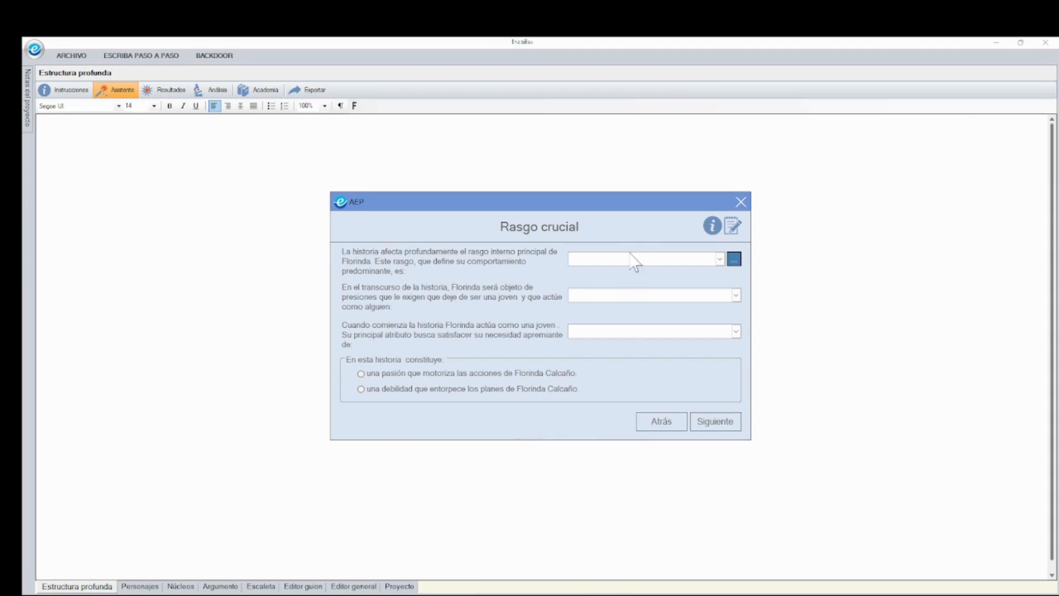
Step: Examine the list of dominant attributes and their contrasts offered for the main character's crucial trait
click(734, 259)
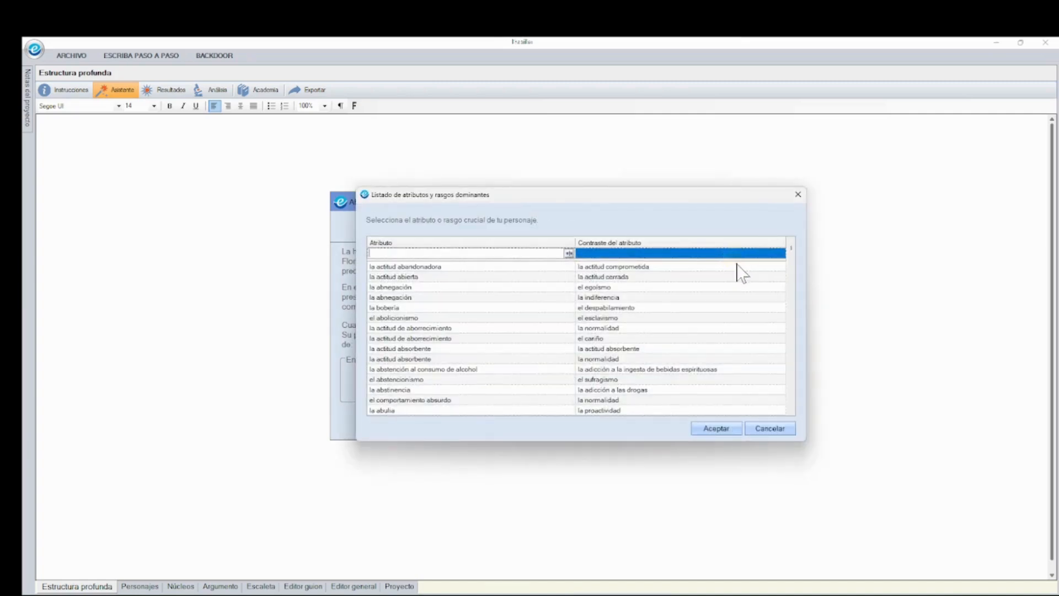
scroll(733, 298, down, 5)
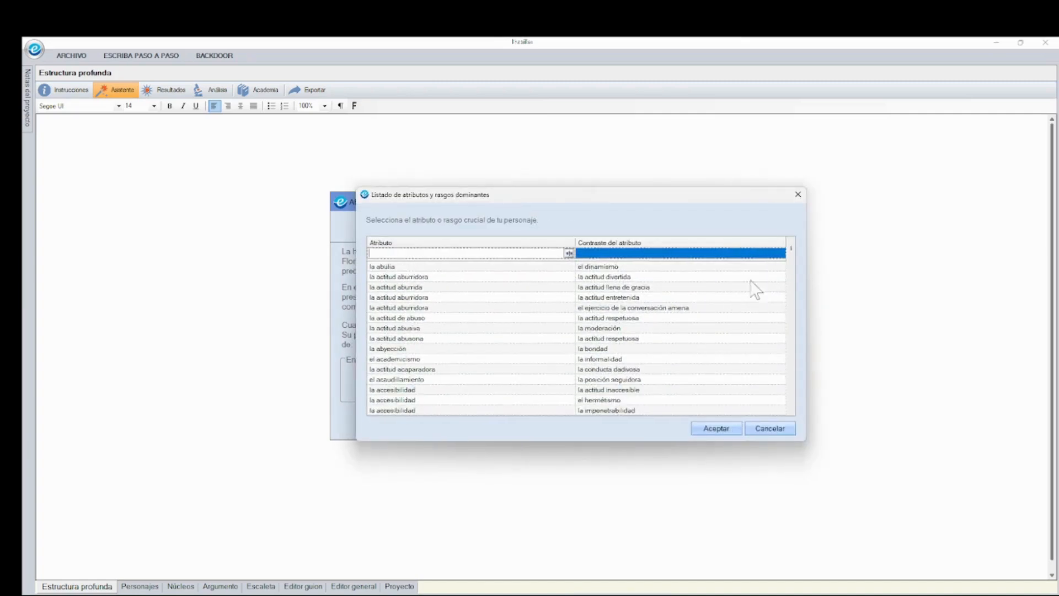
drag(793, 246, 790, 292)
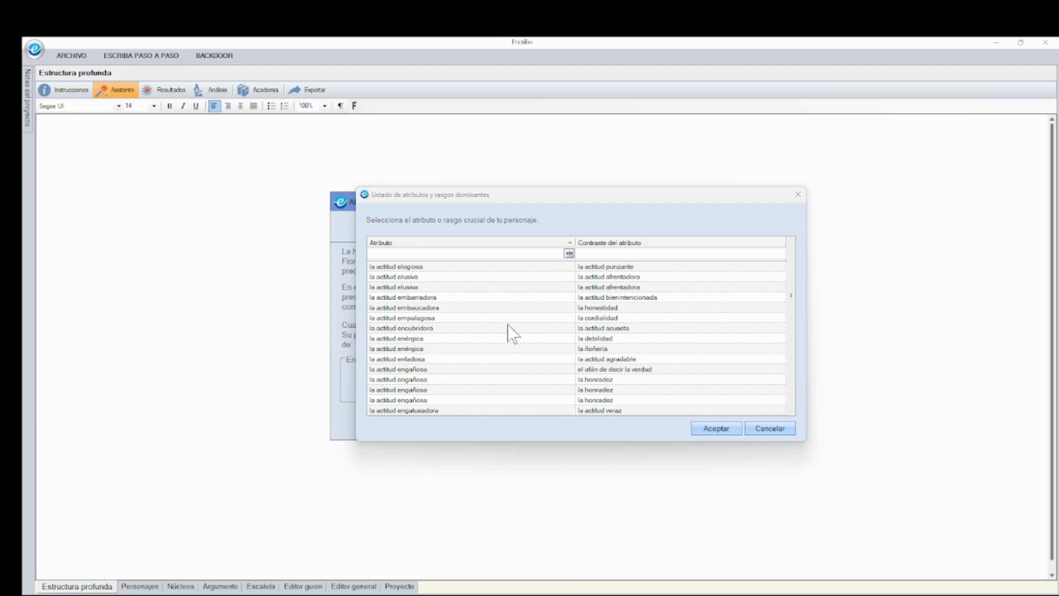
scroll(513, 334, down, 6)
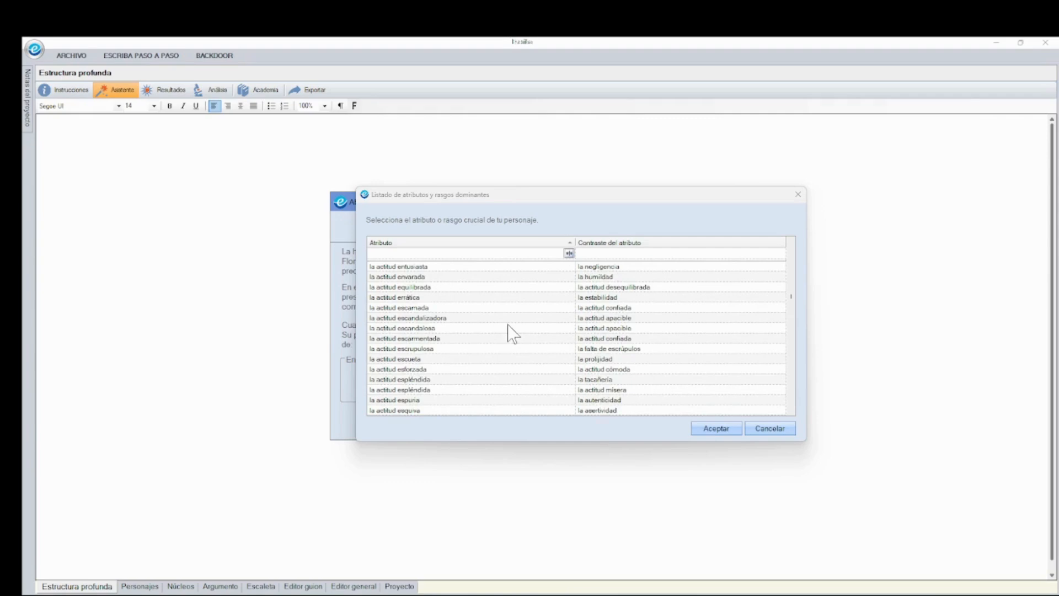
scroll(513, 334, down, 6)
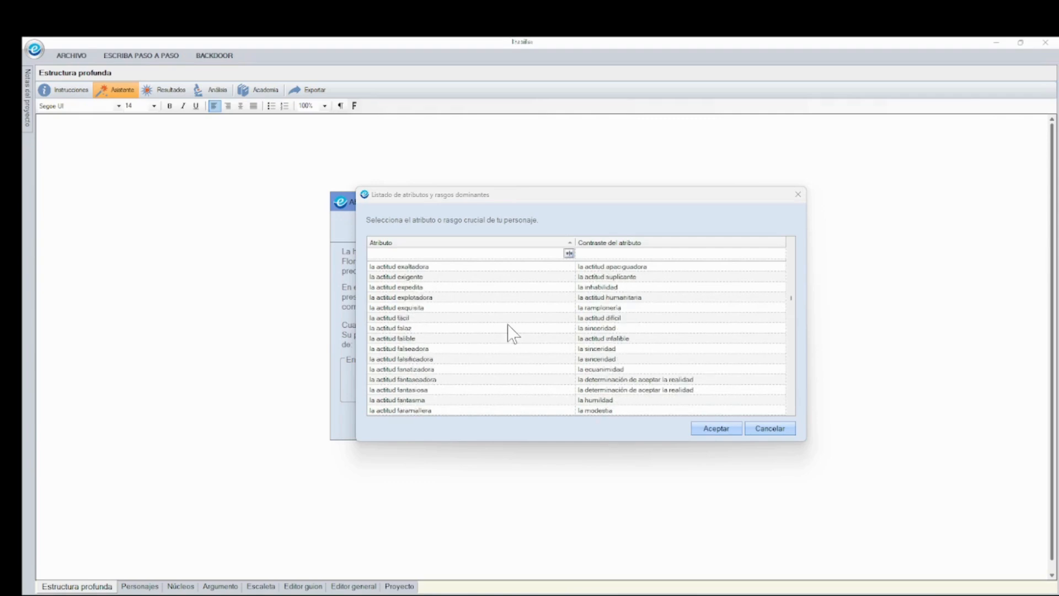
scroll(513, 334, down, 6)
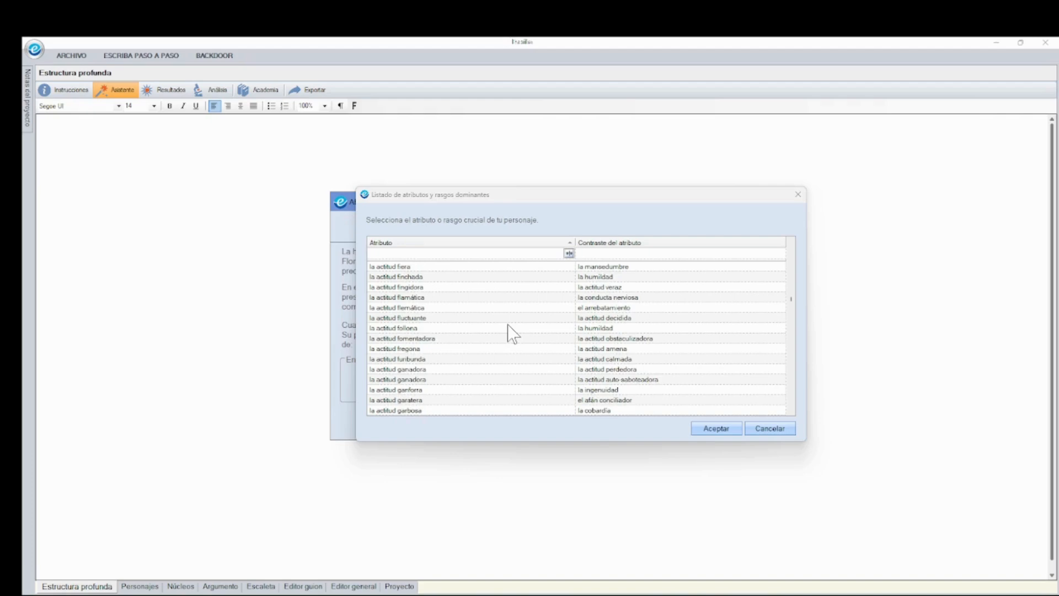
scroll(508, 328, down, 6)
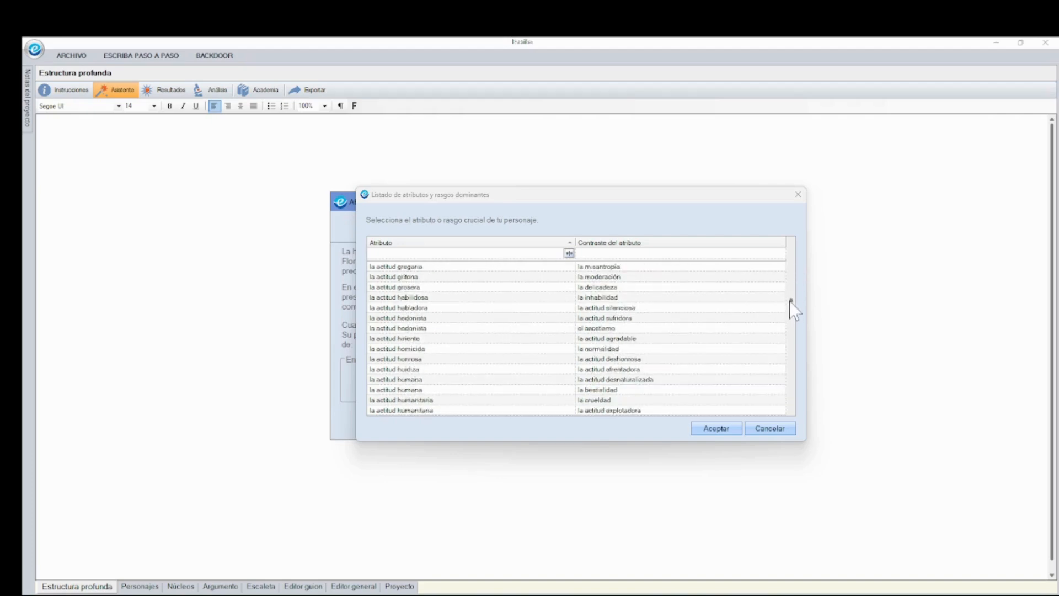
drag(791, 303, 783, 352)
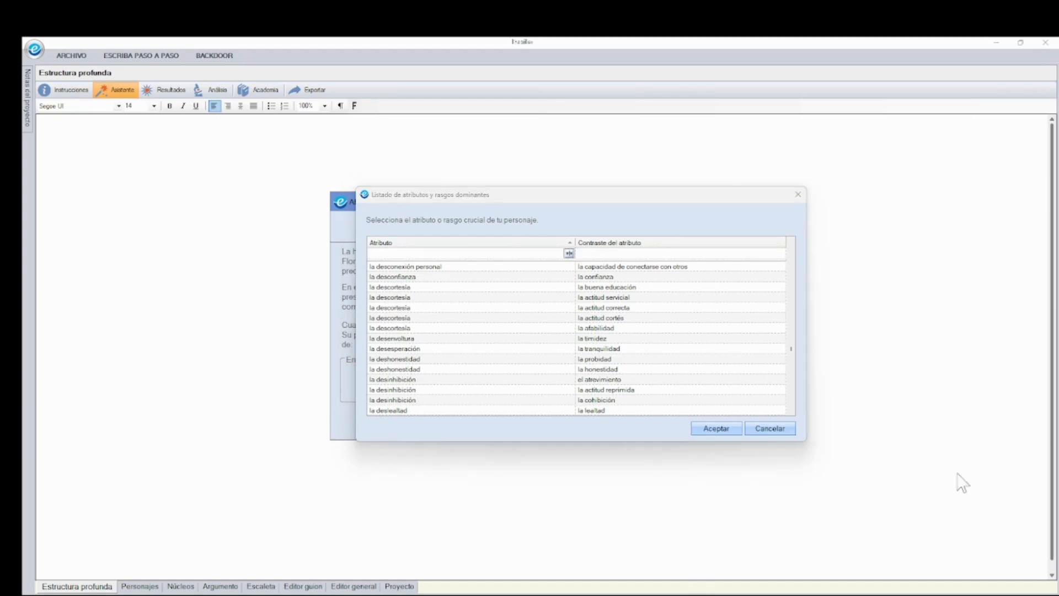
Step: Filter the attributes by valentía and assign la valentía with the contrast la conducta temerosa as the crucial trait
click(440, 254)
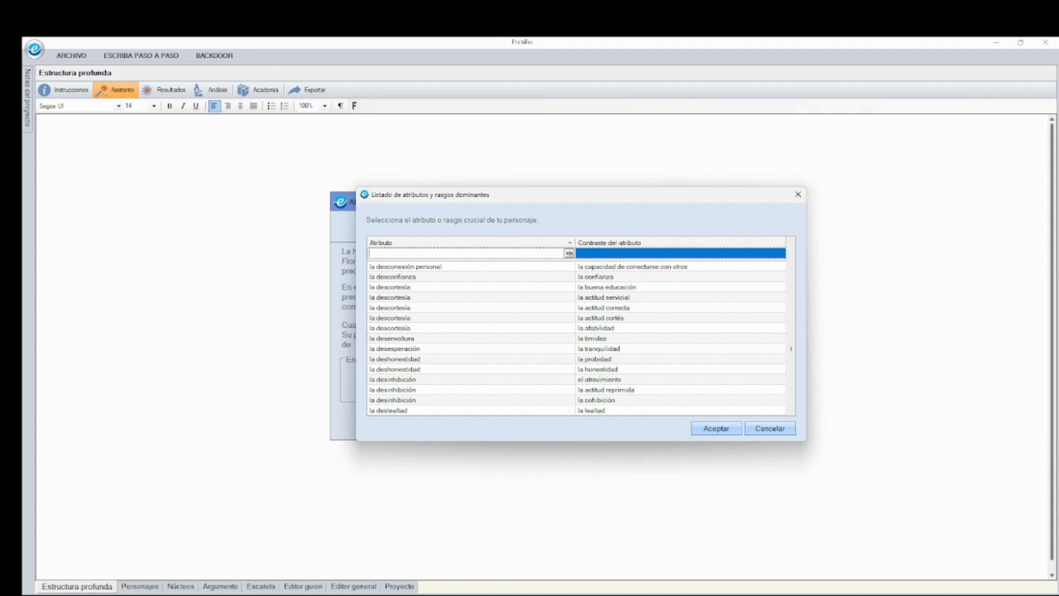
text(valen)
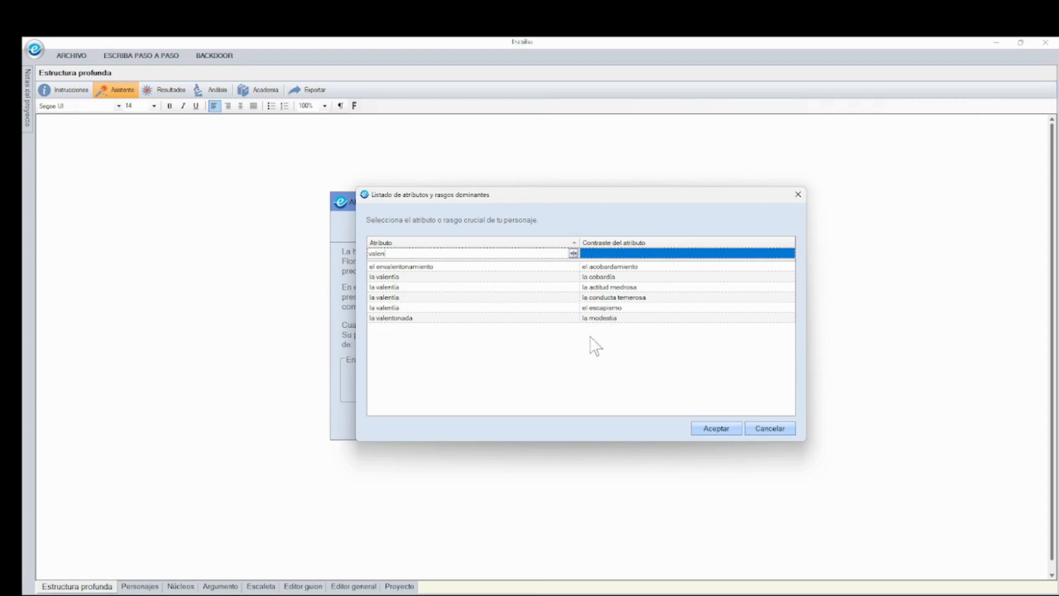
text(tía)
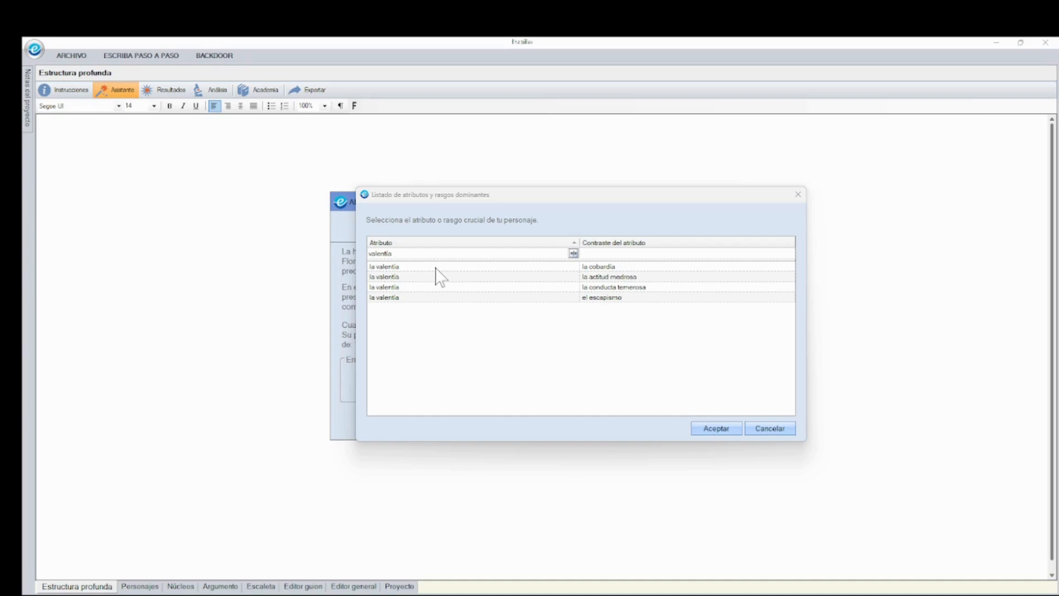
click(605, 289)
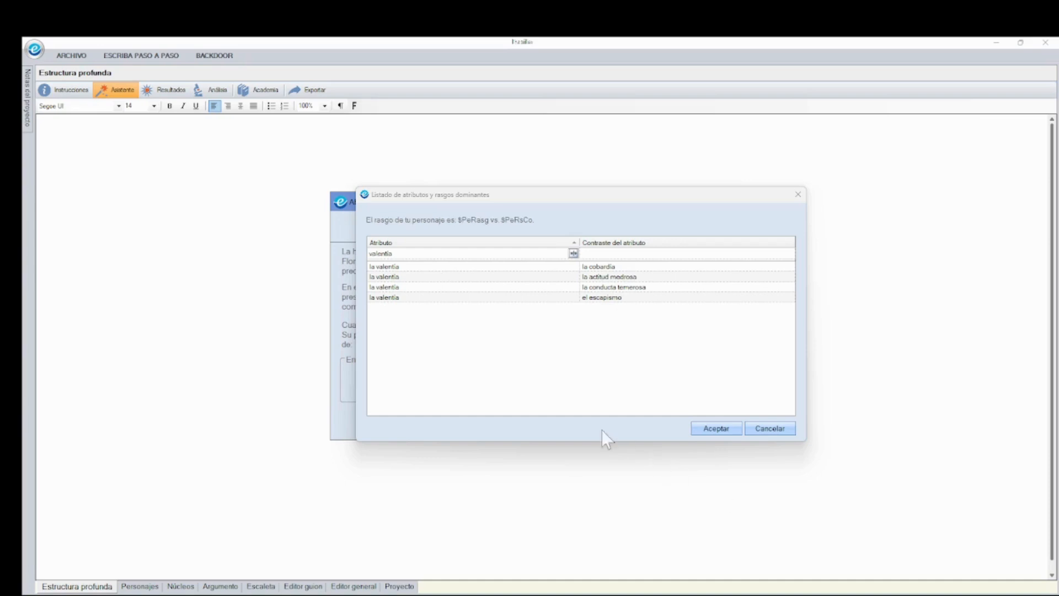
click(401, 287)
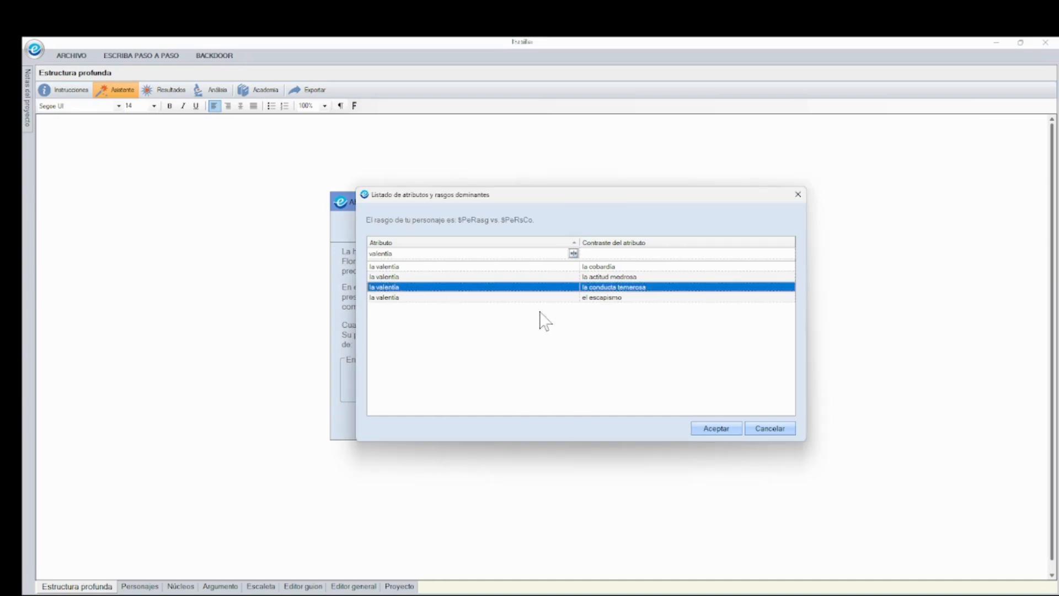
click(712, 428)
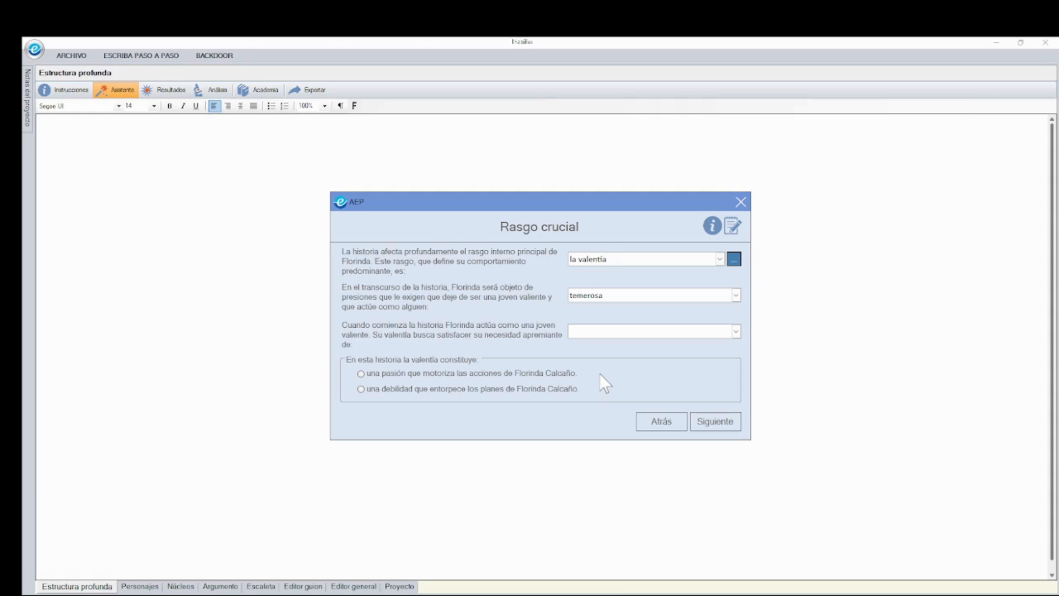
Step: Set the pressing need to "sentirse parte de una comunidad" and define the trait as a passion that drives the character's actions
click(736, 331)
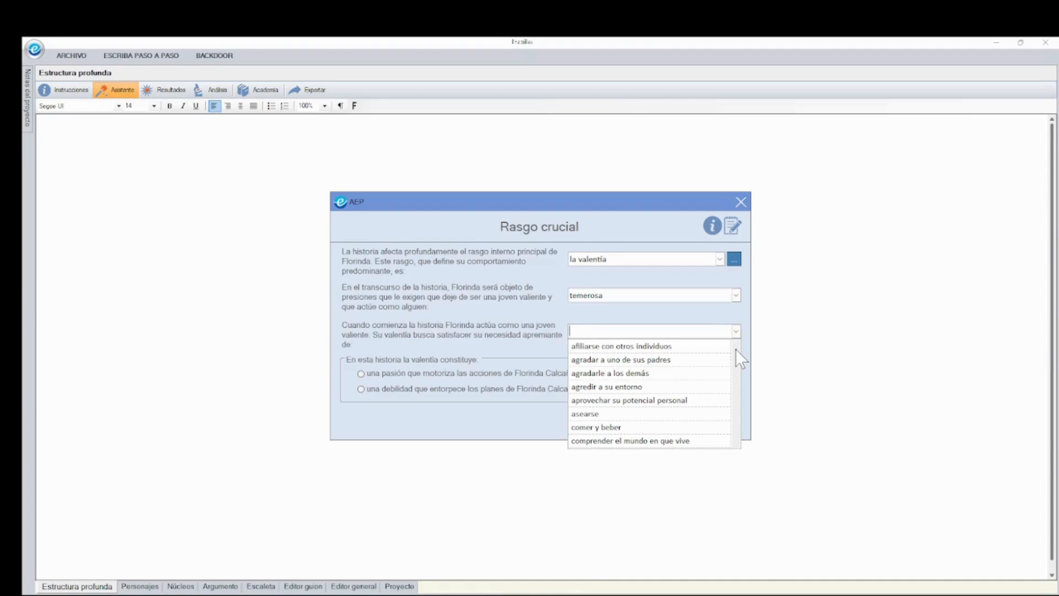
drag(736, 349, 734, 400)
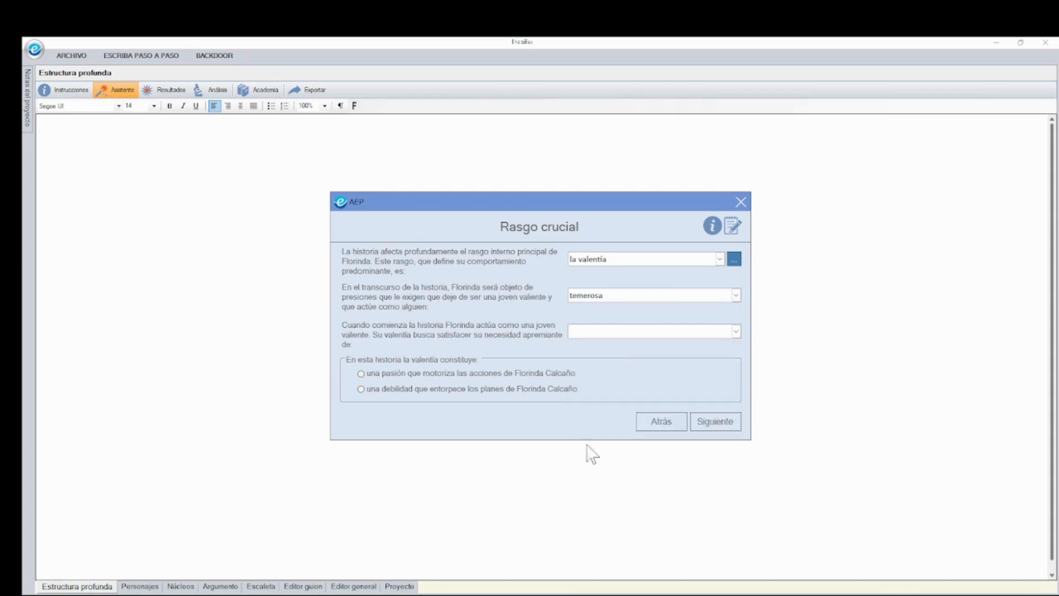
click(577, 331)
text(sen)
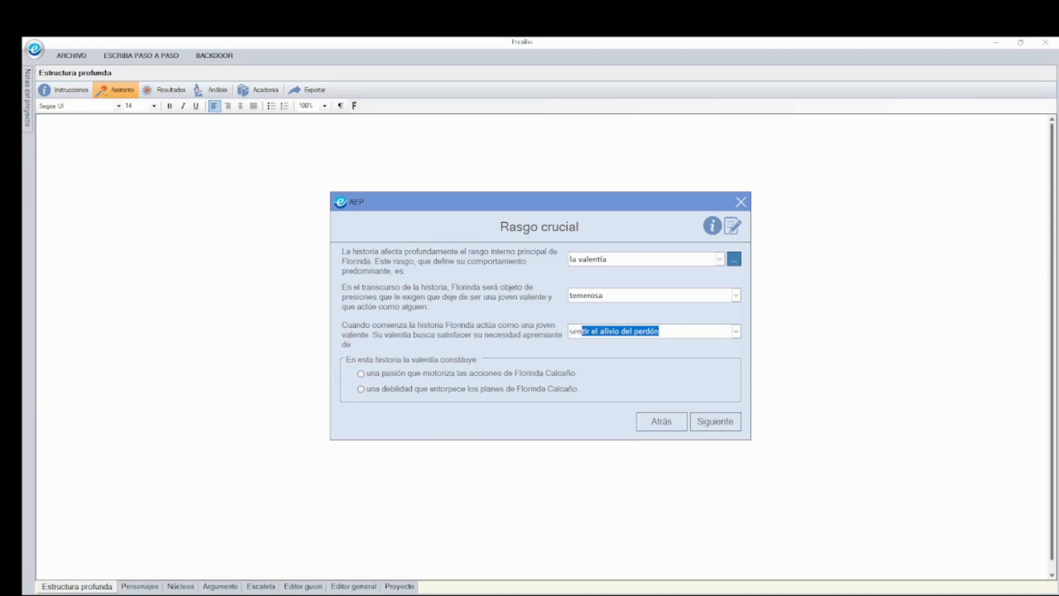
text(tirse parte de una comunidad)
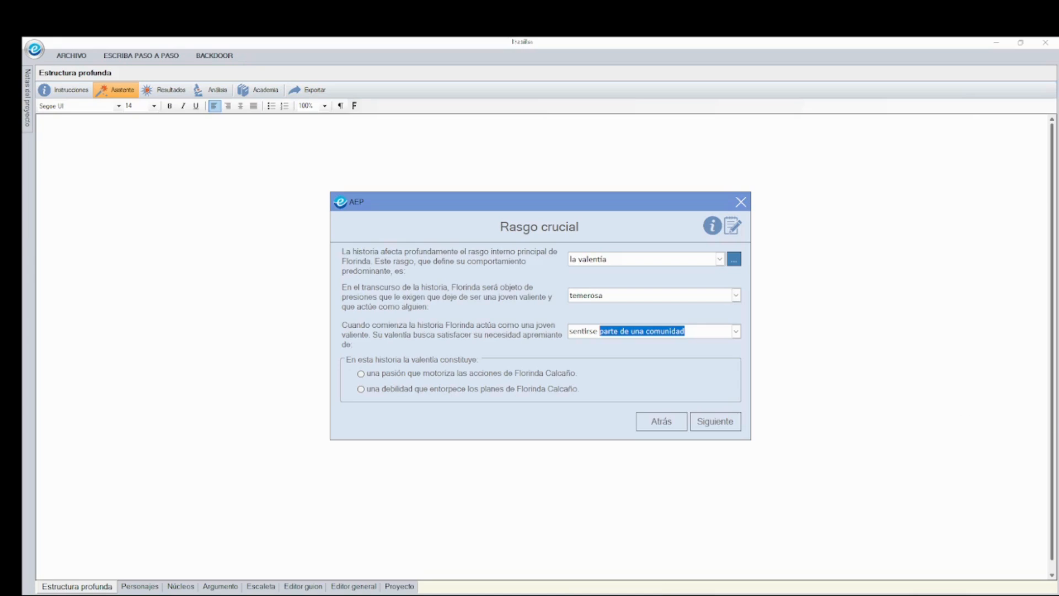
key(Tab)
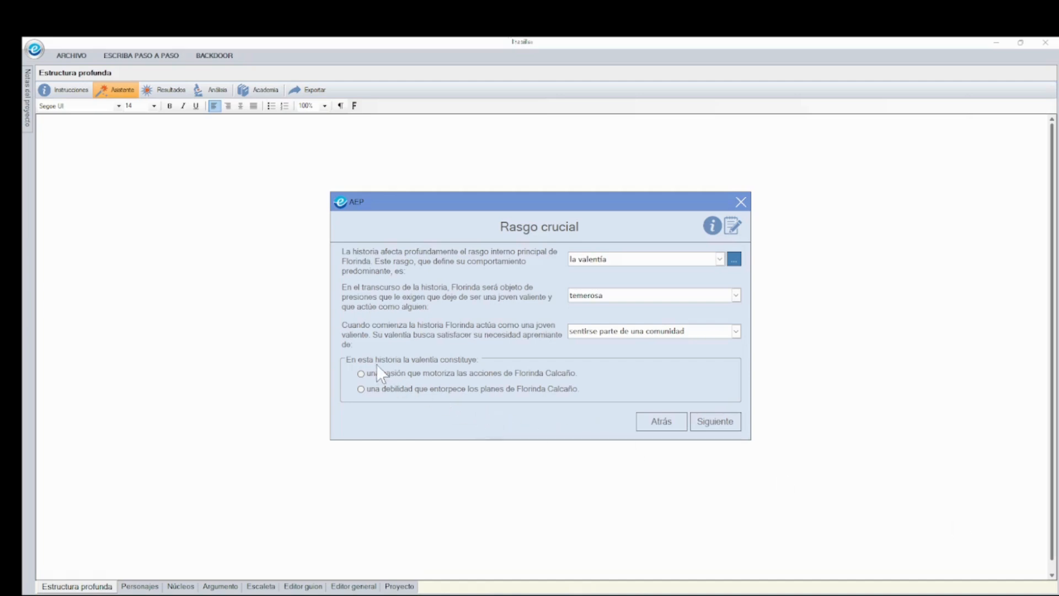
click(361, 375)
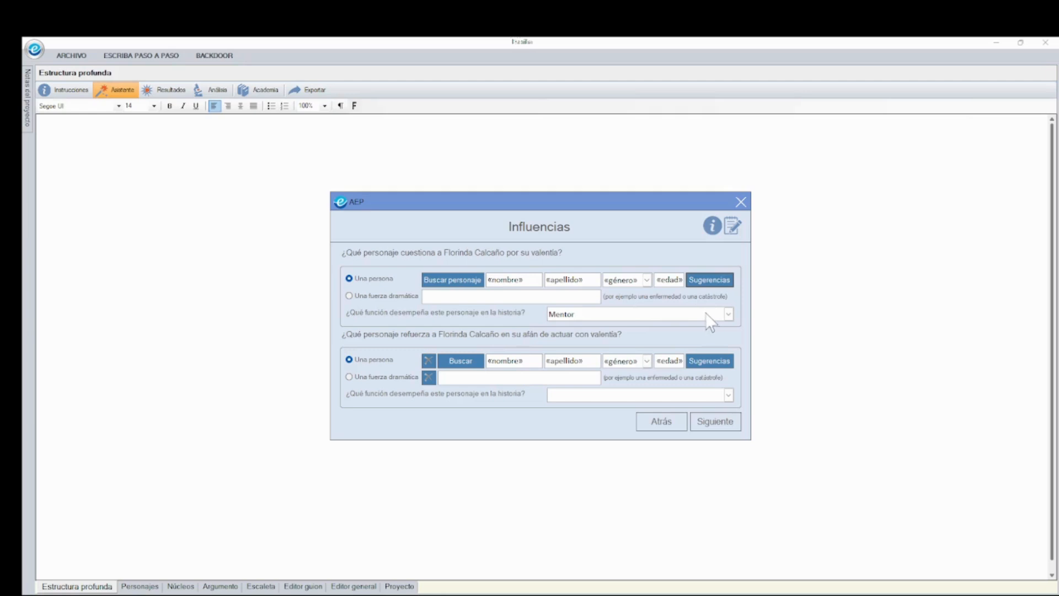
Step: Give the character who questions the protagonist's valentía a suggested male first name and surname
click(700, 278)
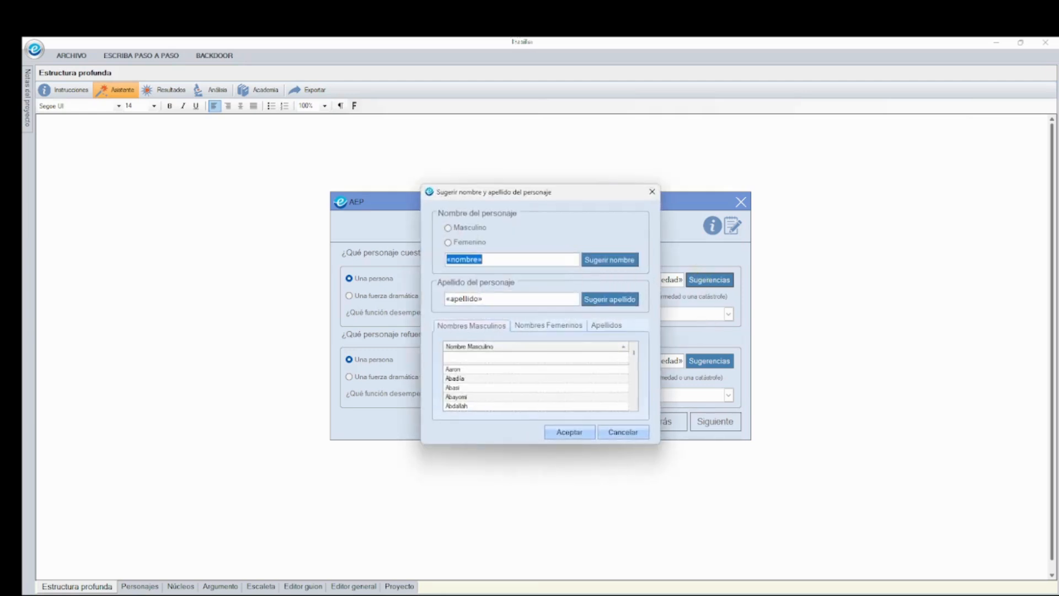
click(448, 228)
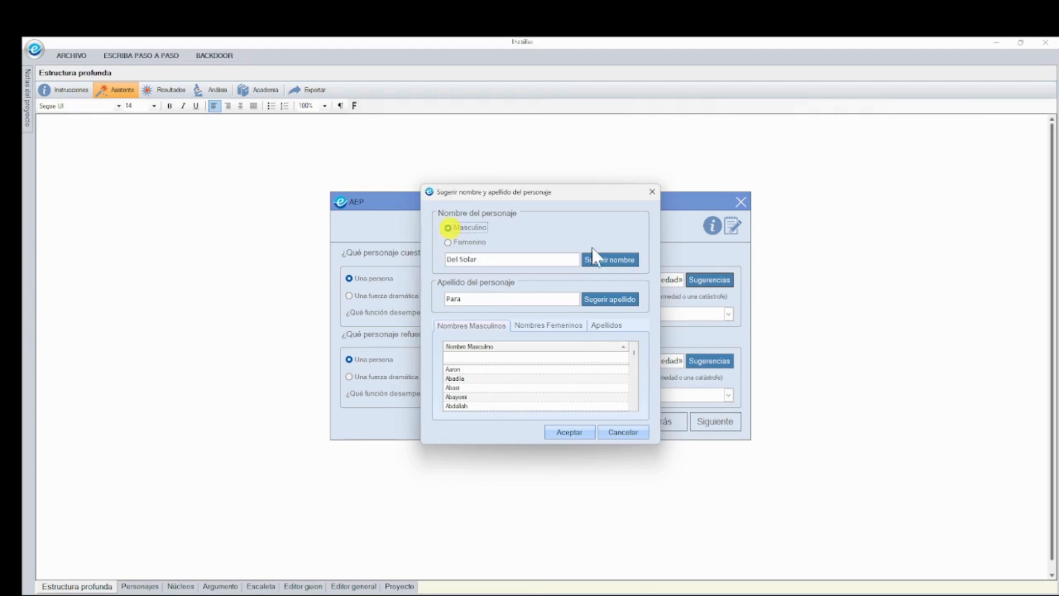
click(604, 258)
click(607, 260)
click(607, 260)
click(607, 260)
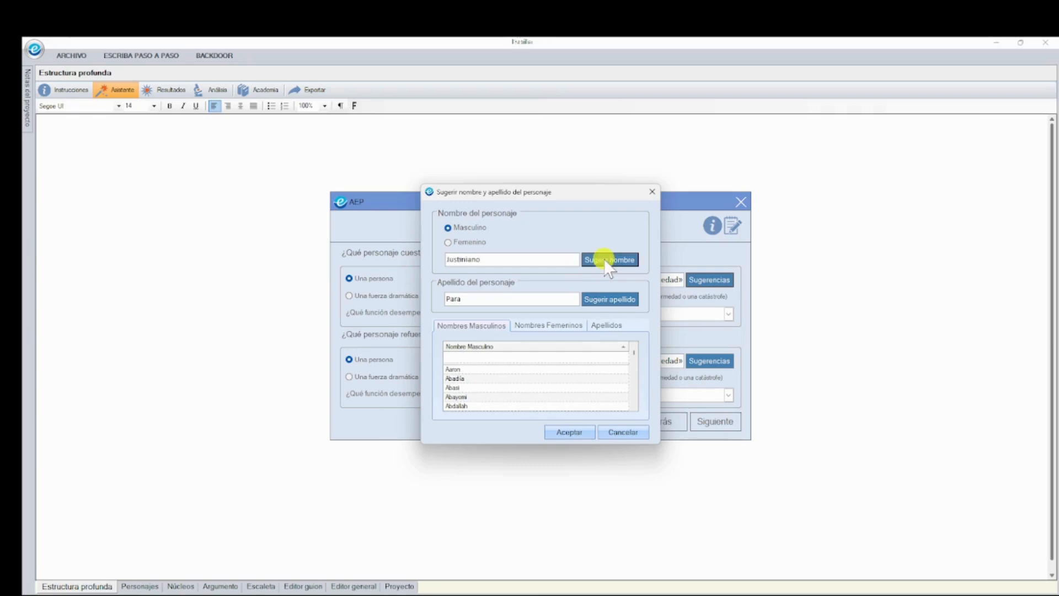
click(607, 299)
click(607, 299)
click(607, 299)
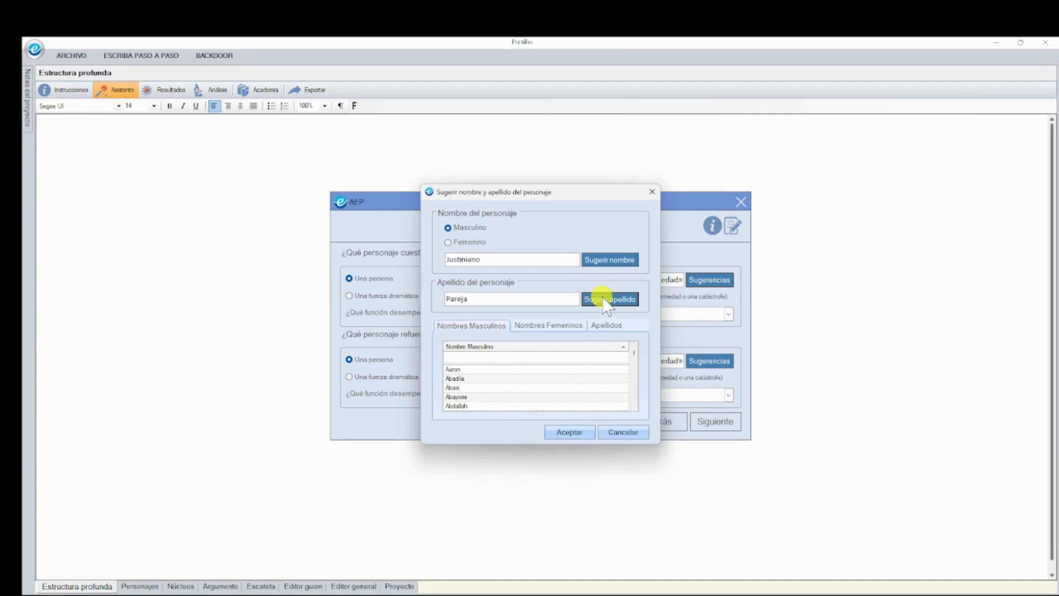
click(569, 434)
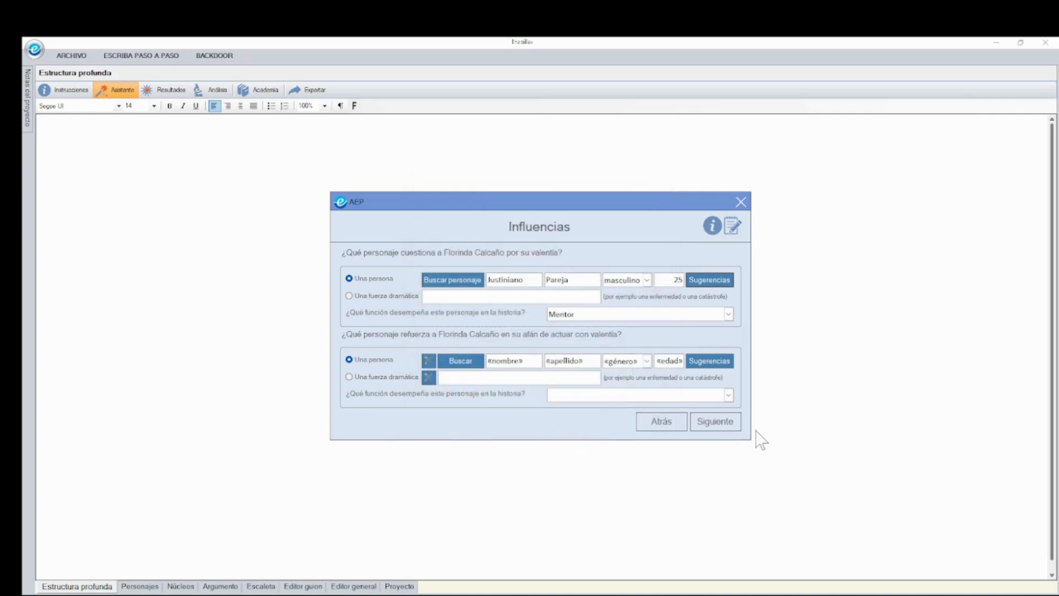
Step: Give the character who reinforces the protagonist's valentía a suggested female first name and surname
click(696, 362)
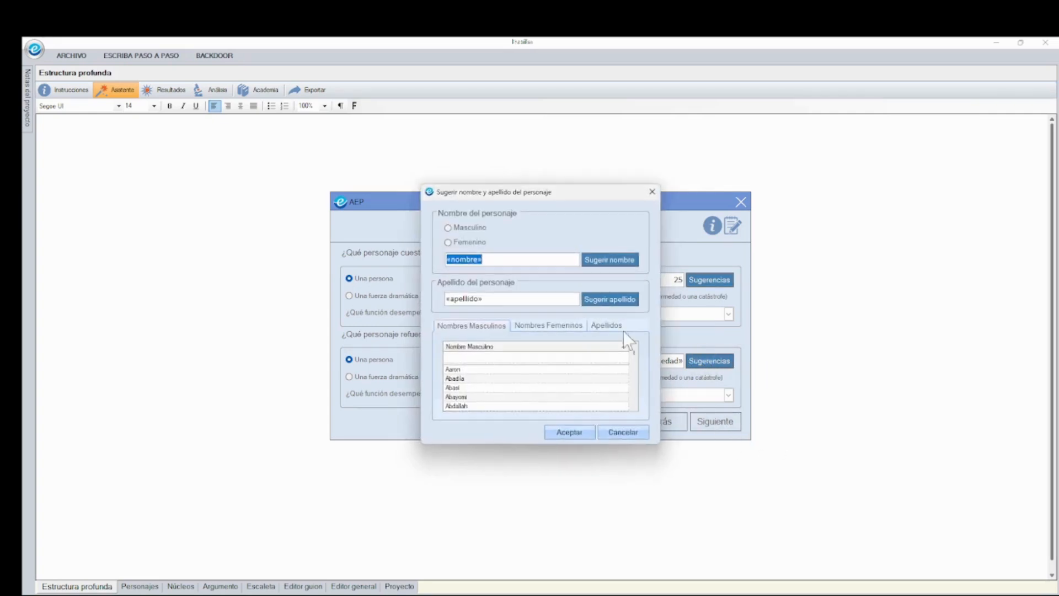
click(447, 243)
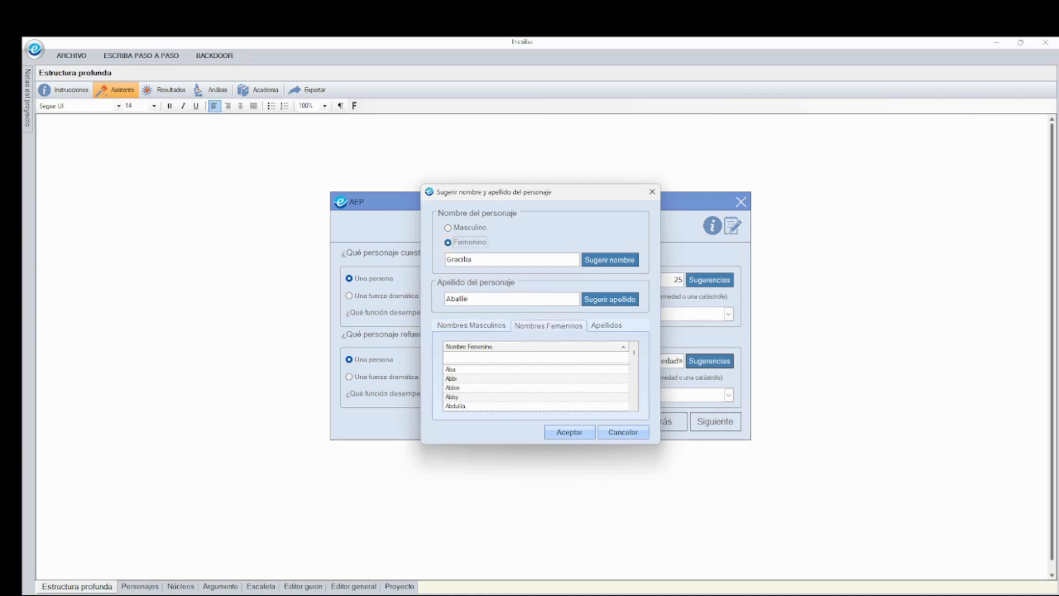
click(587, 300)
click(563, 432)
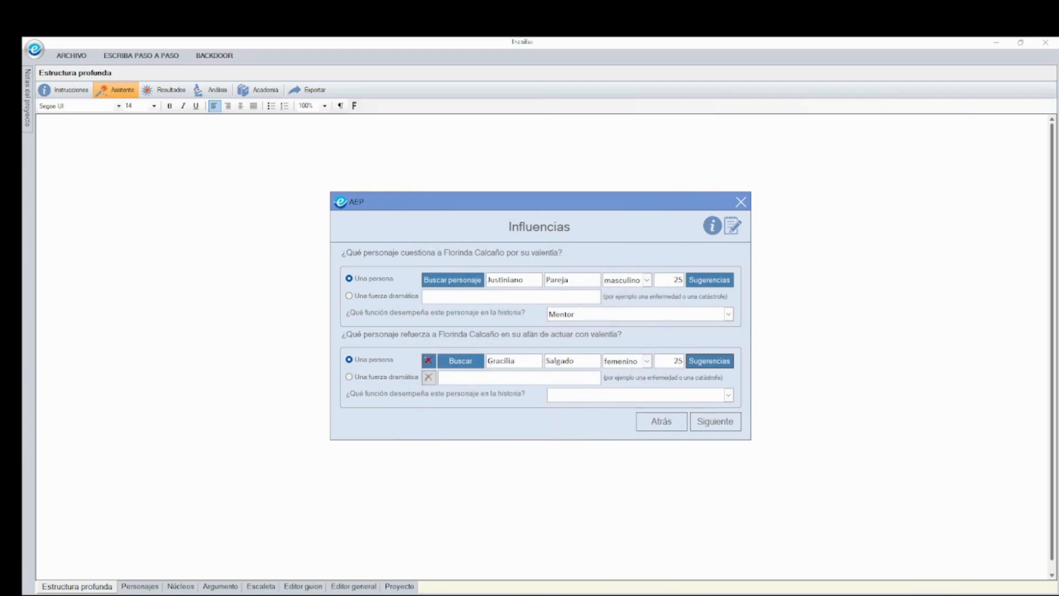
Step: Set the age of the character who questions the protagonist to 47 and of the one who reinforces her to 19
double_click(677, 280)
text(47)
double_click(668, 359)
text(19)
Step: Assign the function Ayudante del protagonista to the character who reinforces valentía and proceed to the outcome of the test
click(729, 395)
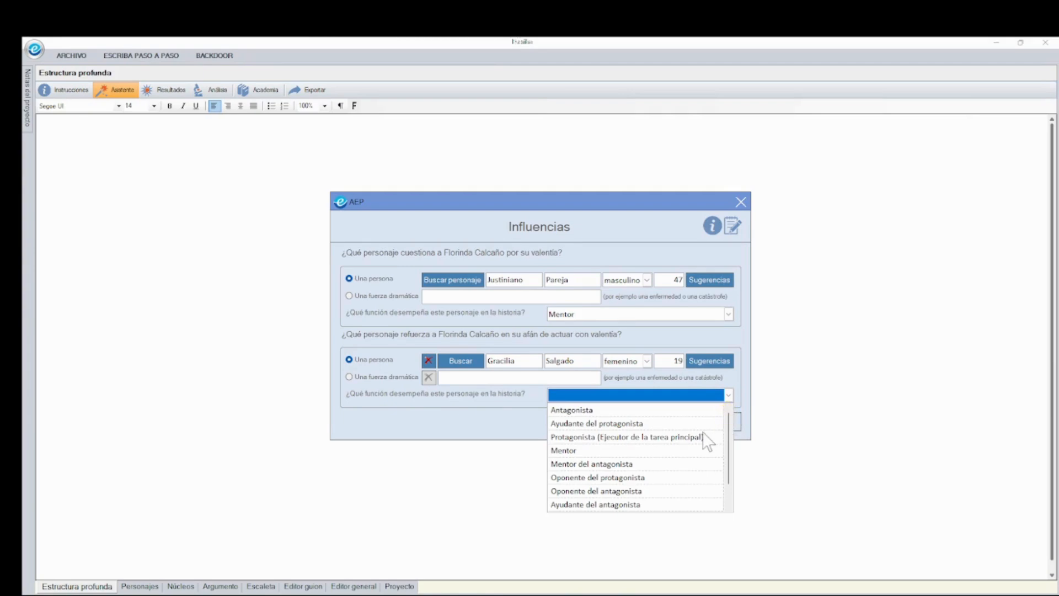
scroll(708, 441, down, 1)
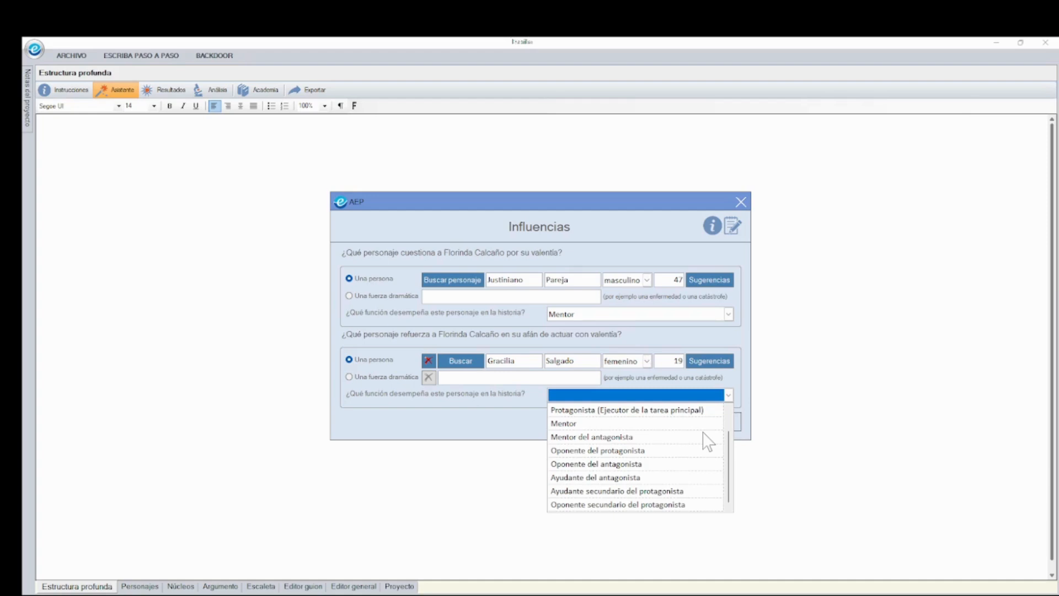
scroll(665, 481, up, 1)
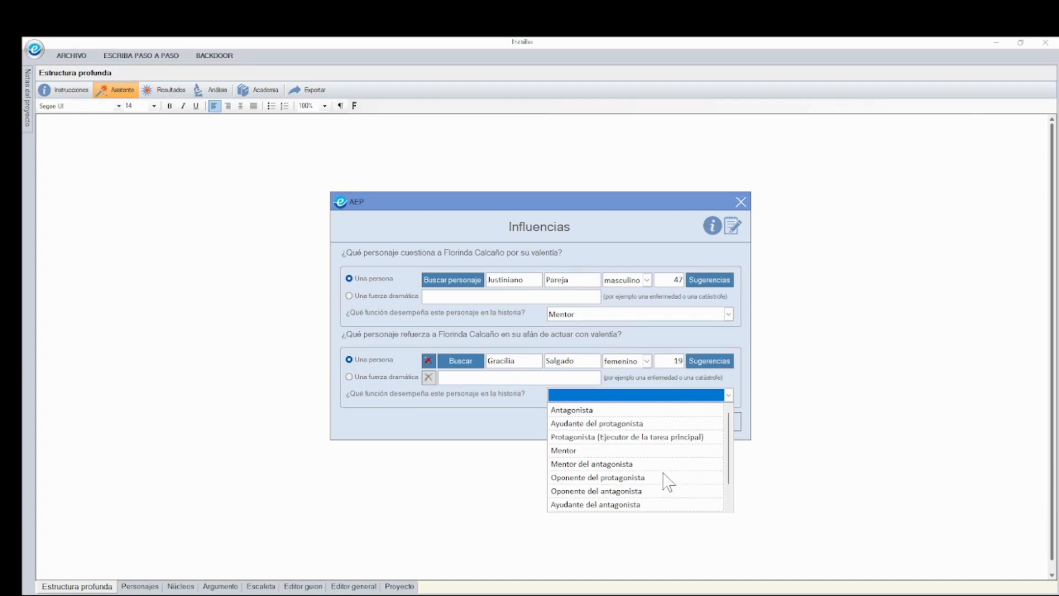
click(633, 428)
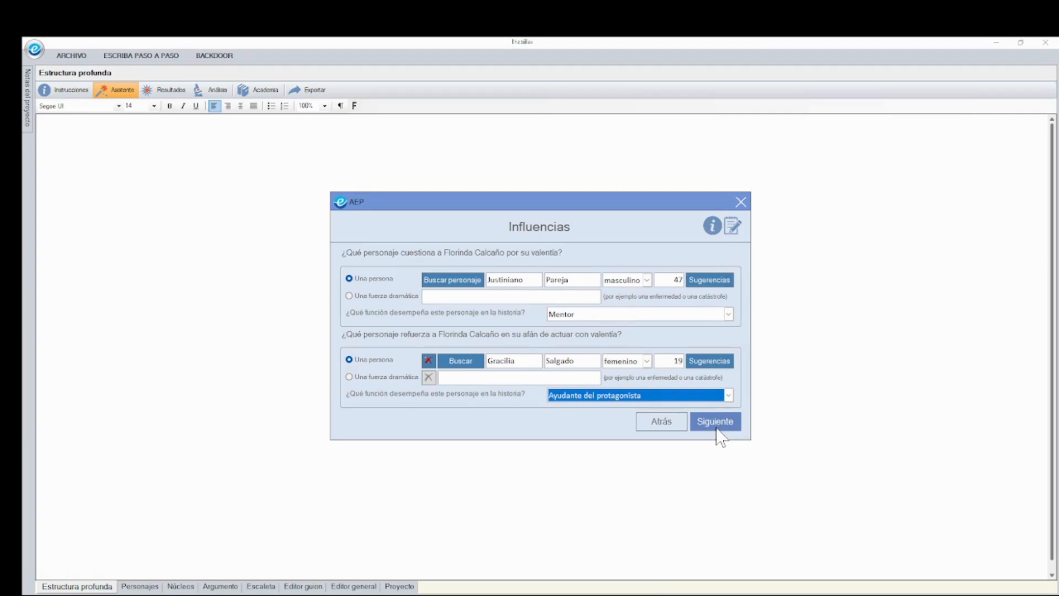
click(717, 426)
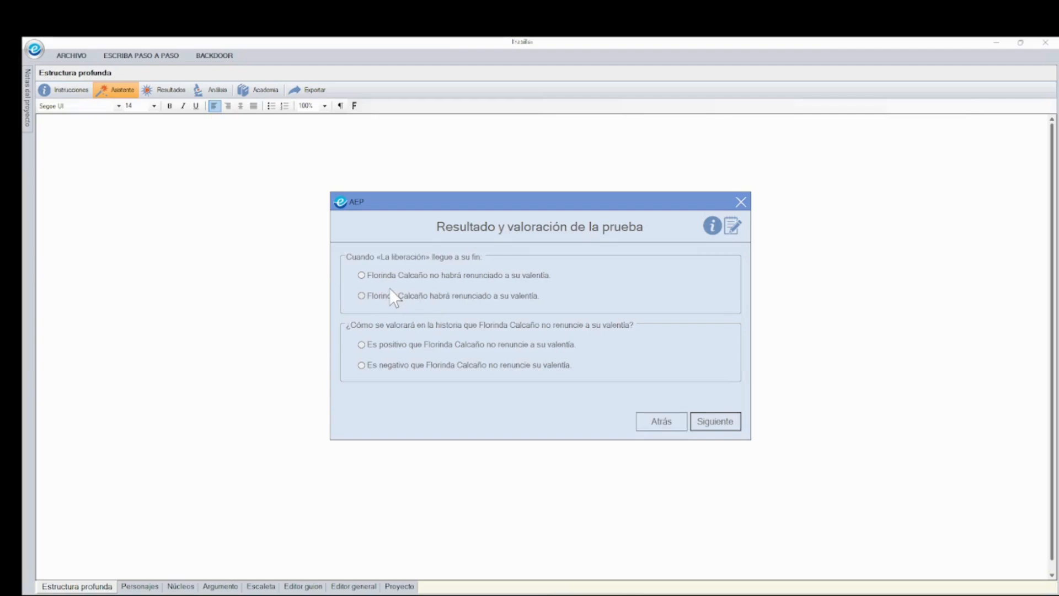
Step: Define that the protagonist will not have renounced her valentía by the end and that this is valued as positive
click(360, 277)
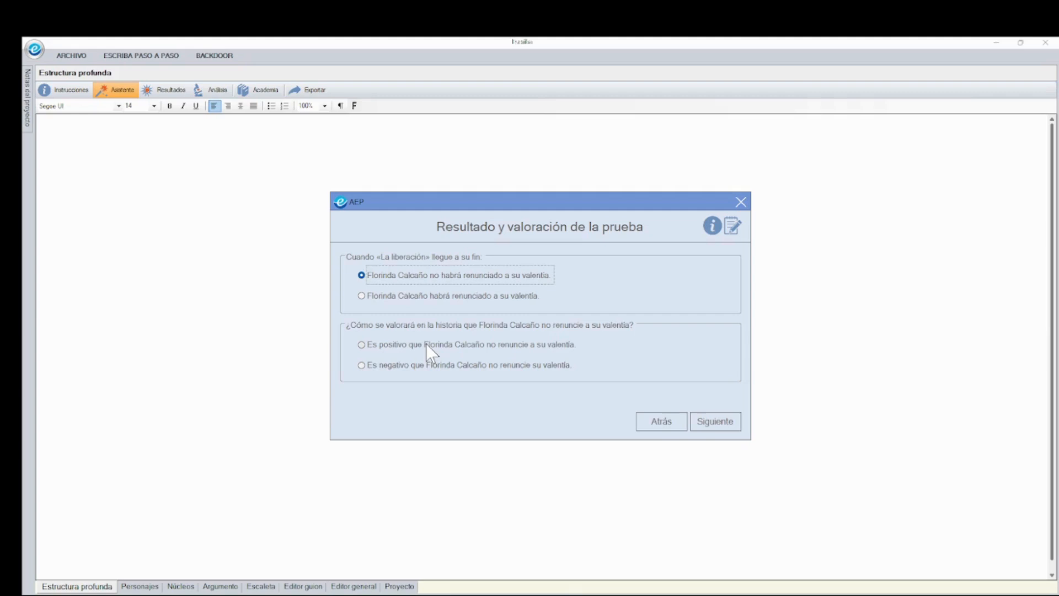
click(362, 345)
click(711, 426)
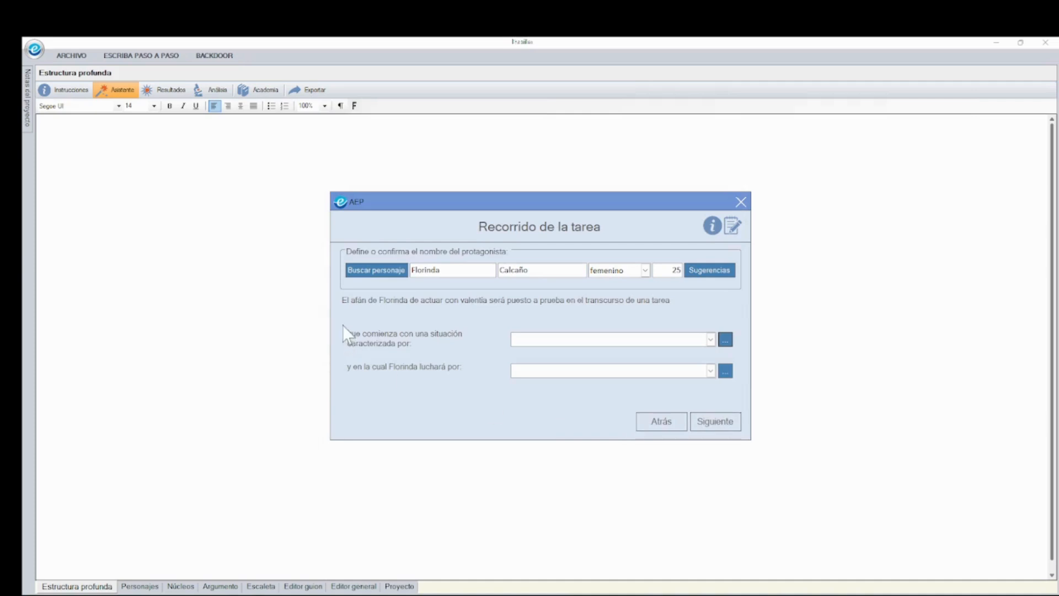
Step: Filter the initial situations by the value LIBERTAD and assign el sometimiento as the starting situation with liberarse as the global objective
click(725, 340)
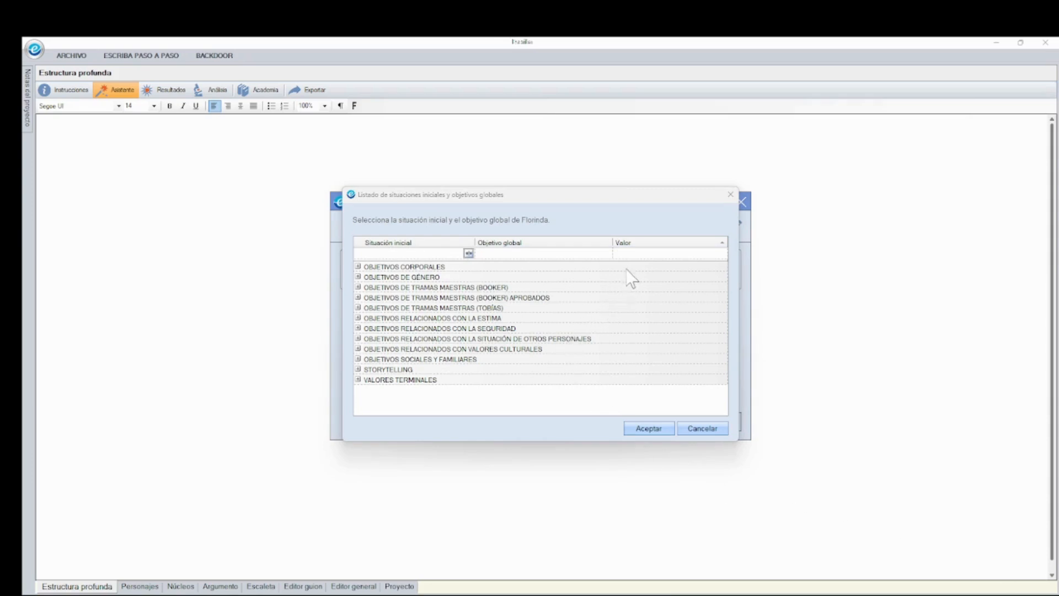
click(628, 254)
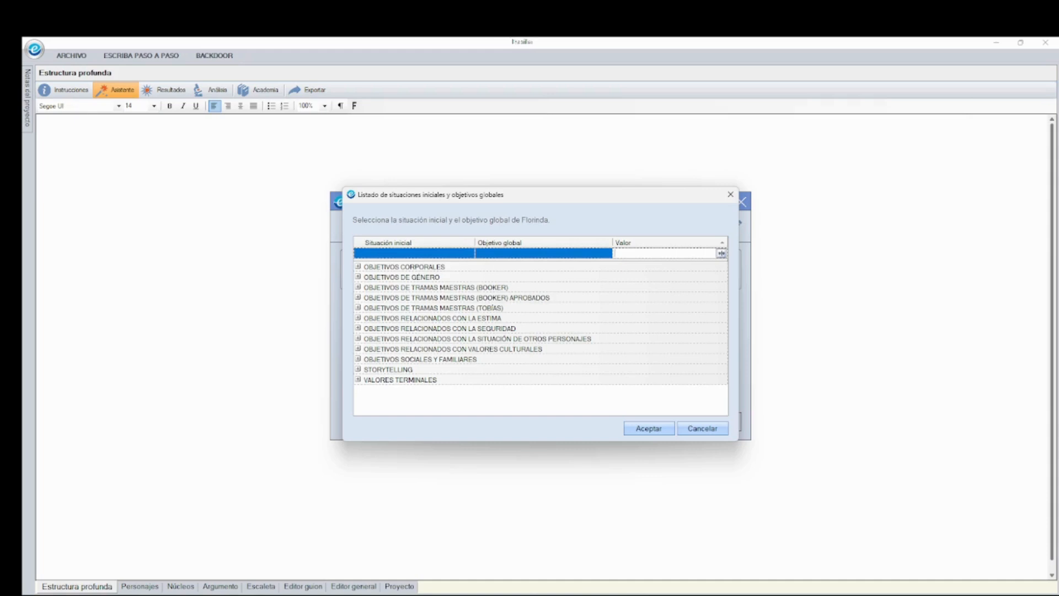
text(LIBER)
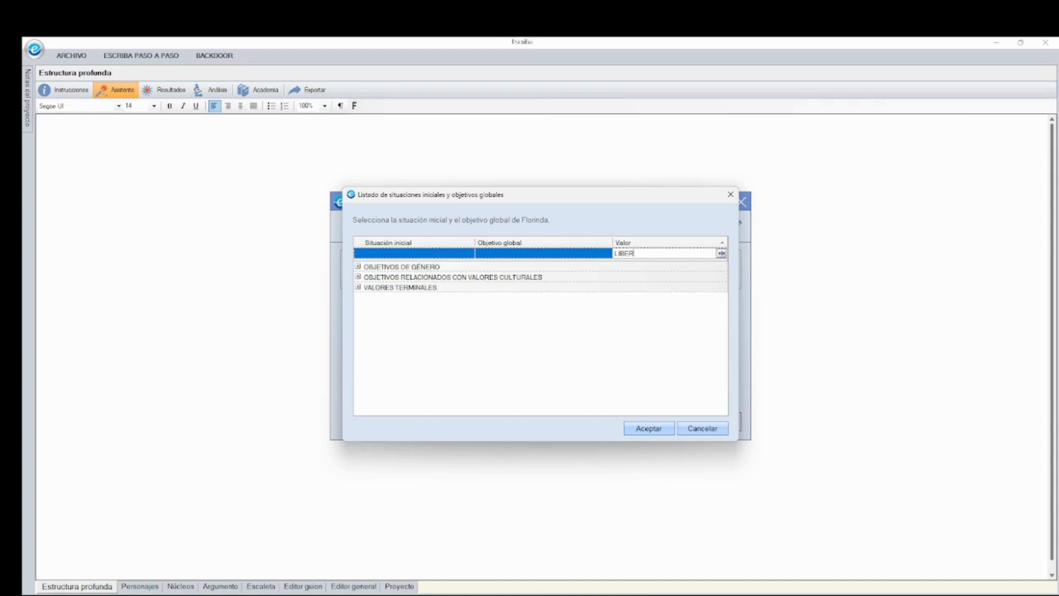
text(TAD)
click(358, 267)
click(358, 308)
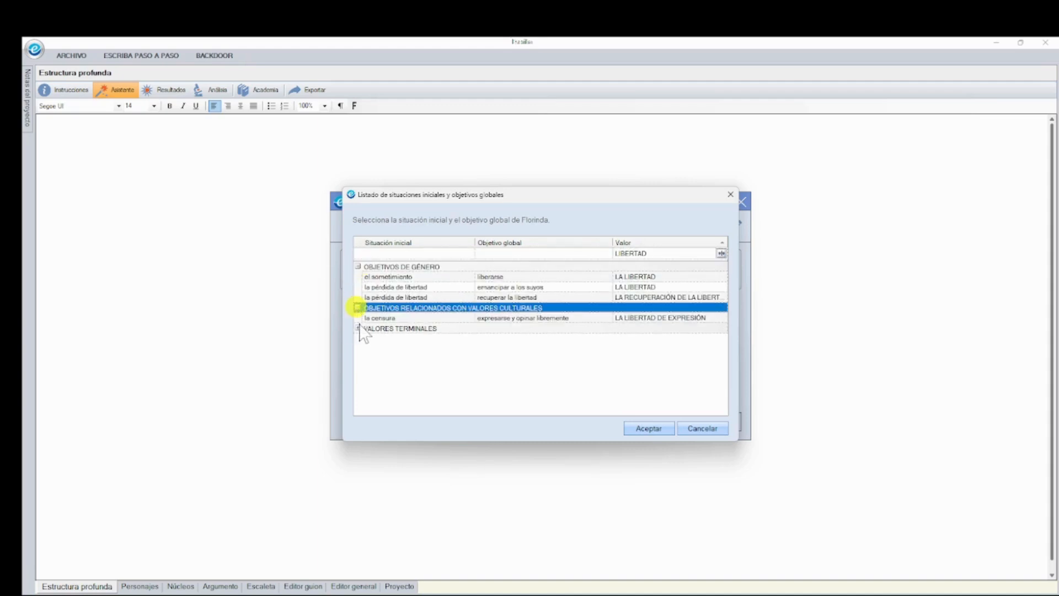
click(358, 329)
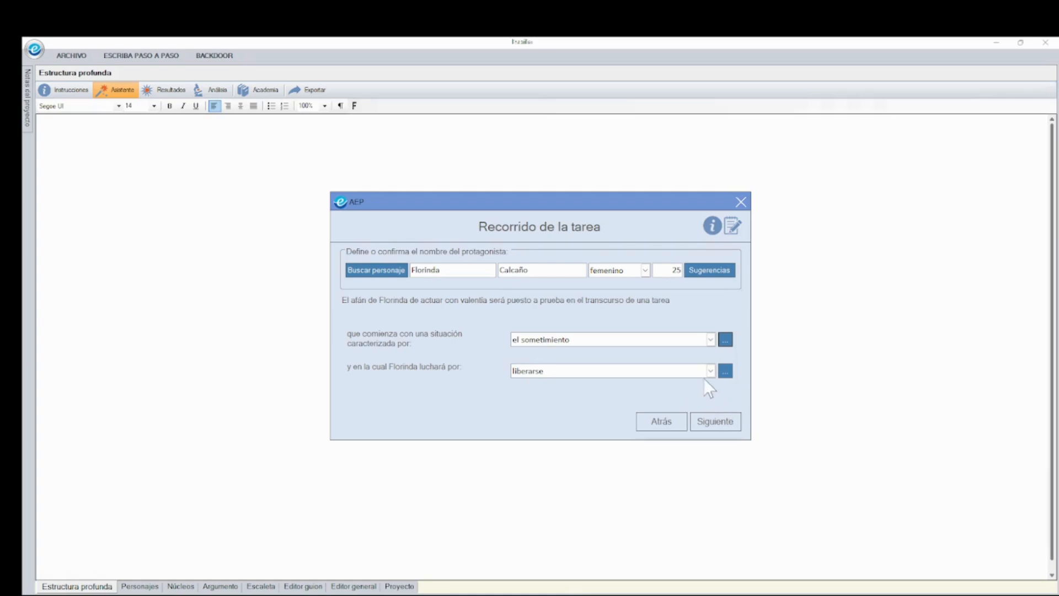
click(712, 424)
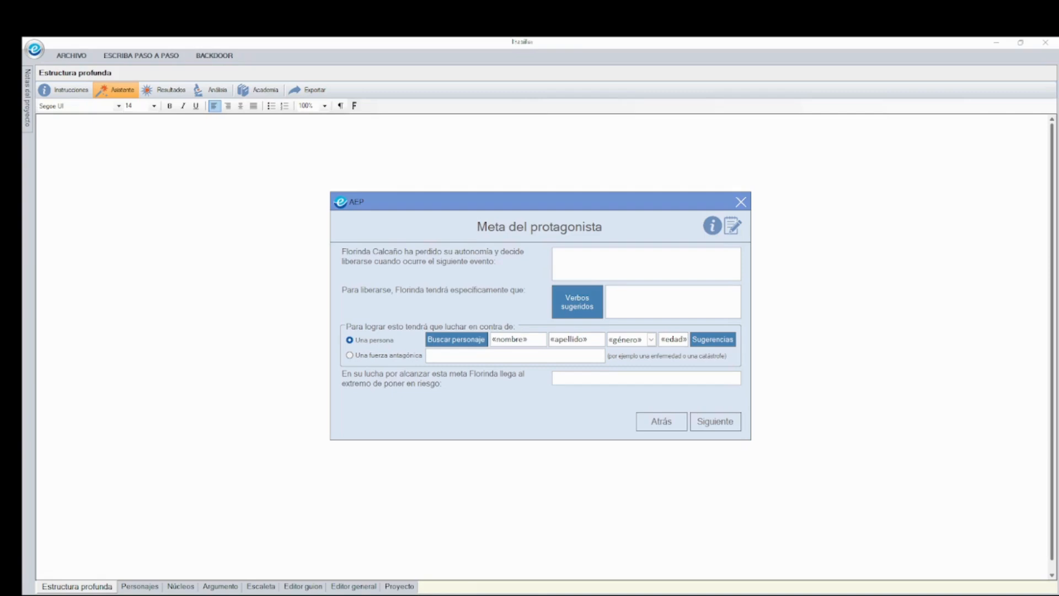
Step: Describe the triggering event: the protagonist "es despojada de su libertad por el advenimiento de una dictadura en su país"
click(562, 255)
text(Florinda es despojada de)
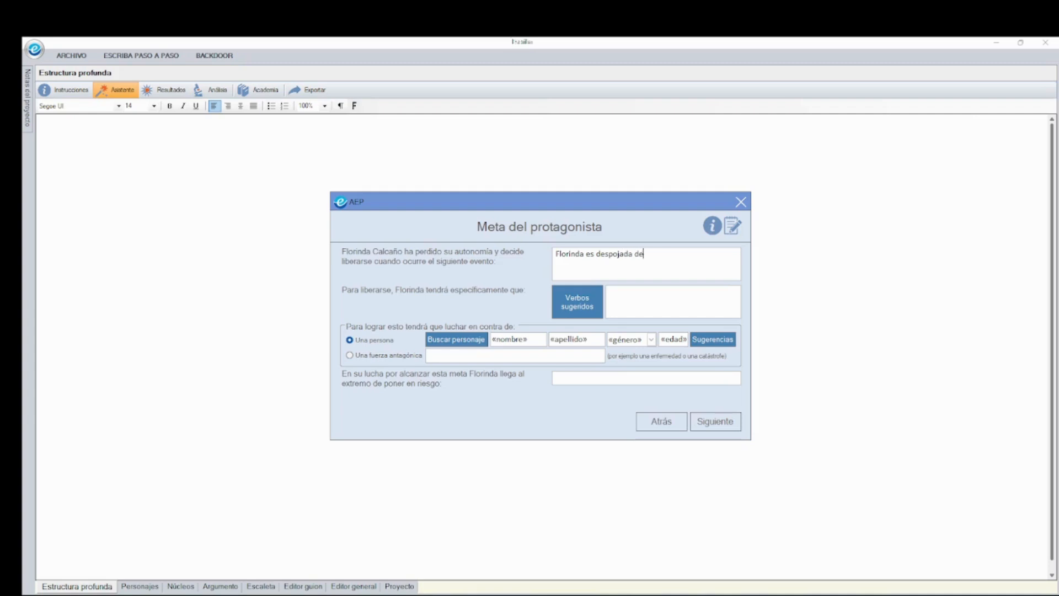
text( su libertad por el advenimi)
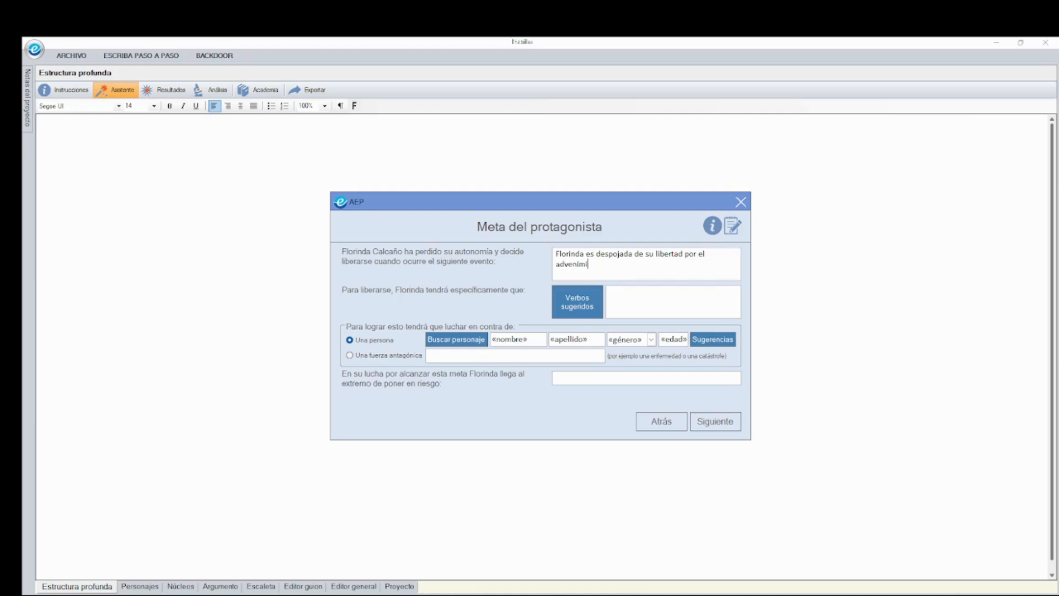
text(ento de una dictadura en su pai)
text(s)
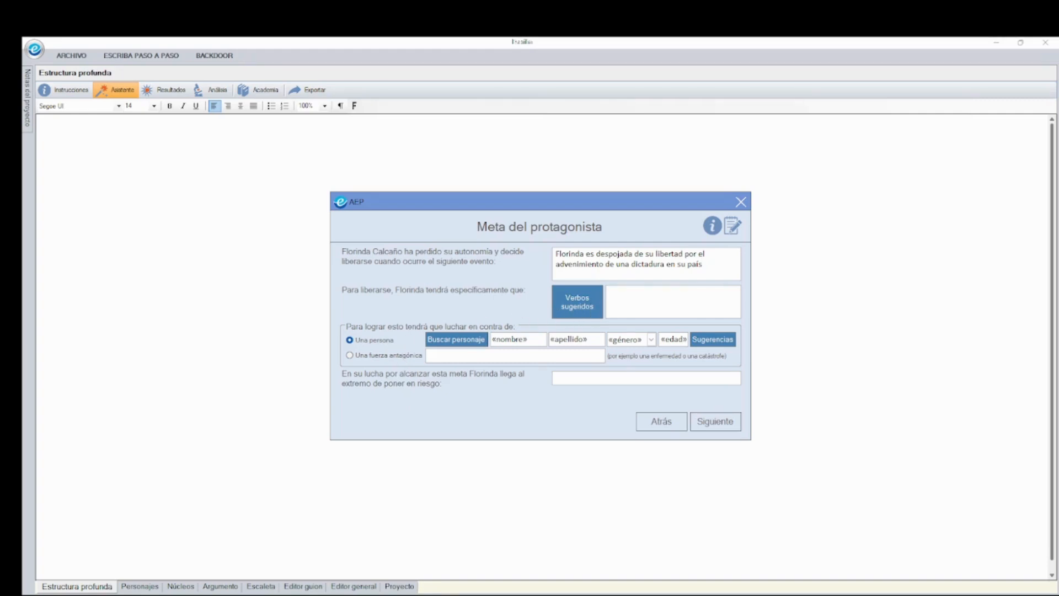
Step: Set the protagonist's specific goal to "derrocar al dictador de turno" and give her opponent a suggested male first name and surname
text(derrocar al dictador de turno)
click(710, 338)
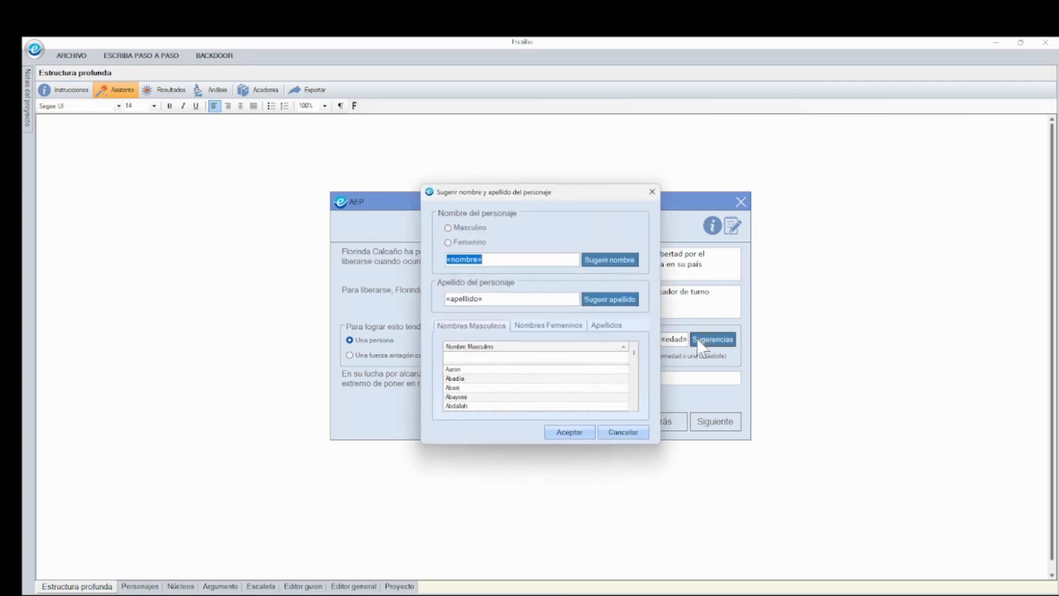
click(448, 228)
click(607, 300)
click(607, 300)
click(607, 300)
click(569, 432)
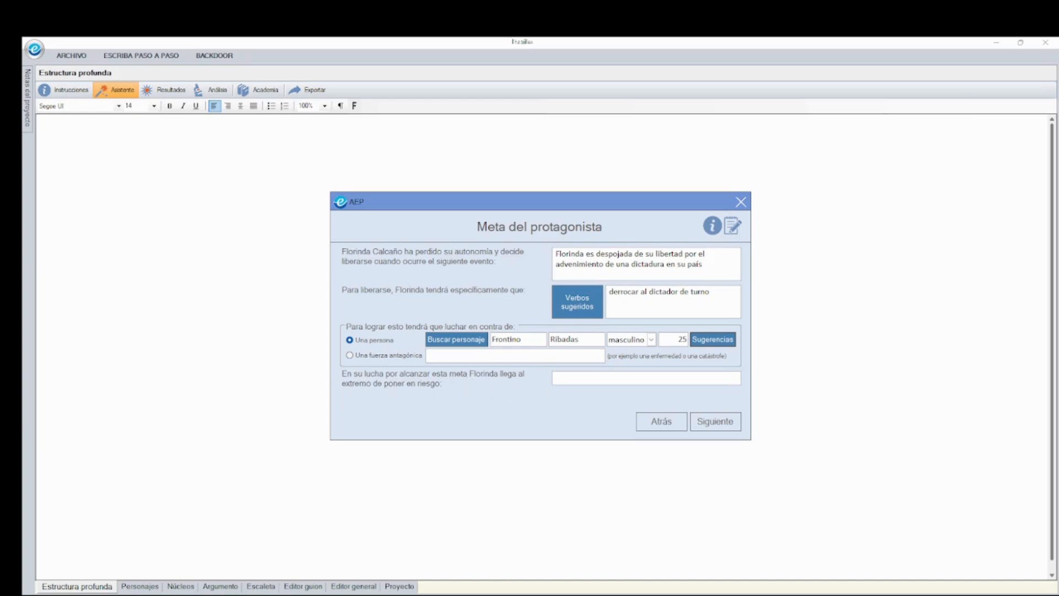
Step: State that the protagonist puts "su vida" at risk to reach the goal and proceed to the story's outcome
click(568, 378)
text(su vida)
click(727, 421)
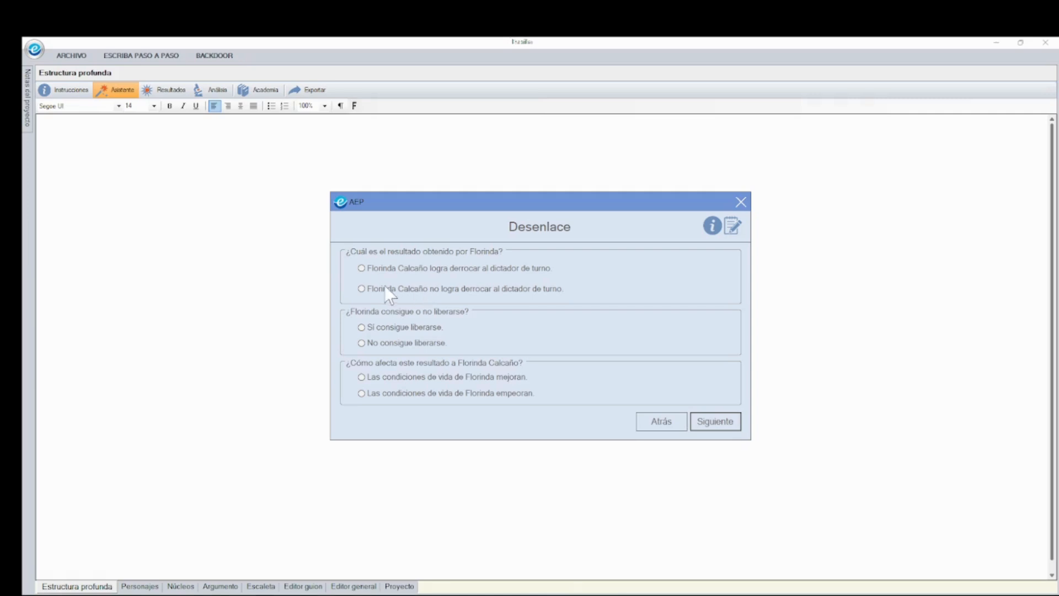
Step: Define the ending so that the protagonist overthrows the dictator, manages to free herself and her living conditions improve
click(361, 269)
click(361, 327)
click(363, 379)
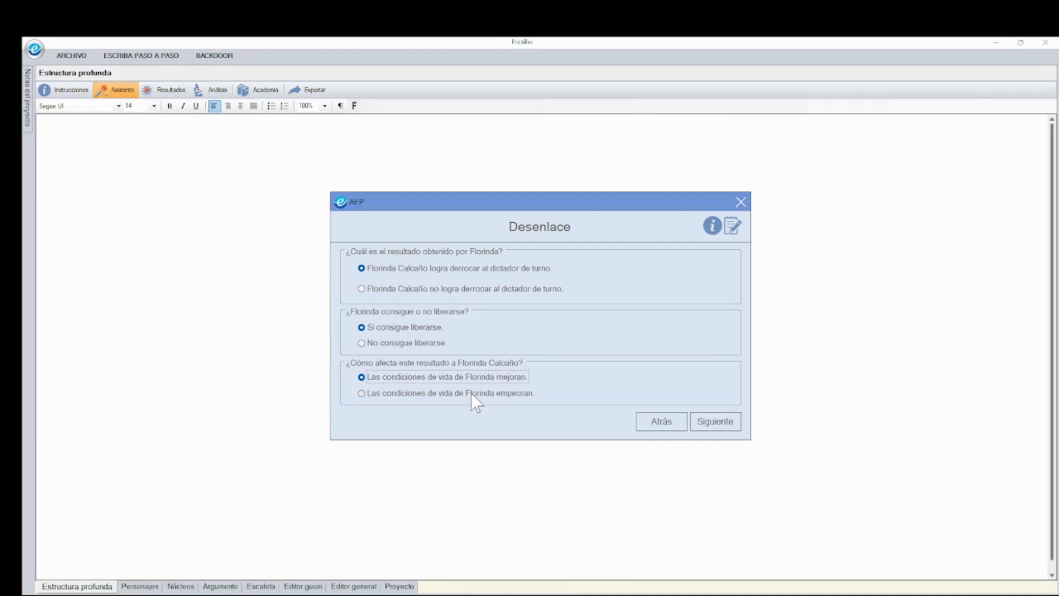
click(718, 423)
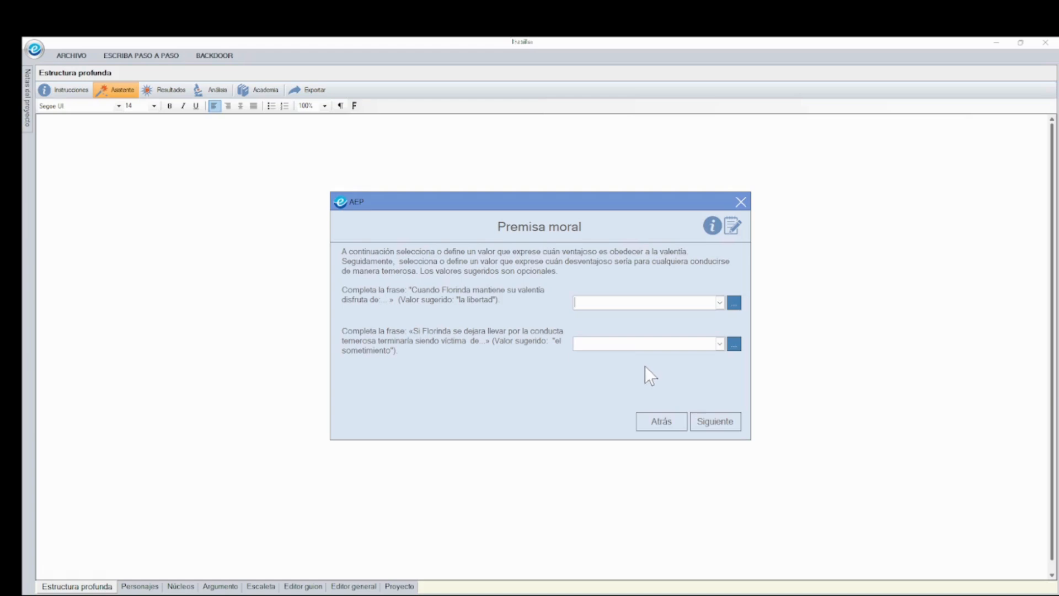
Step: Consult the moral premise instructions and enter "la liberación" as what the protagonist enjoys by keeping her valentía
click(712, 225)
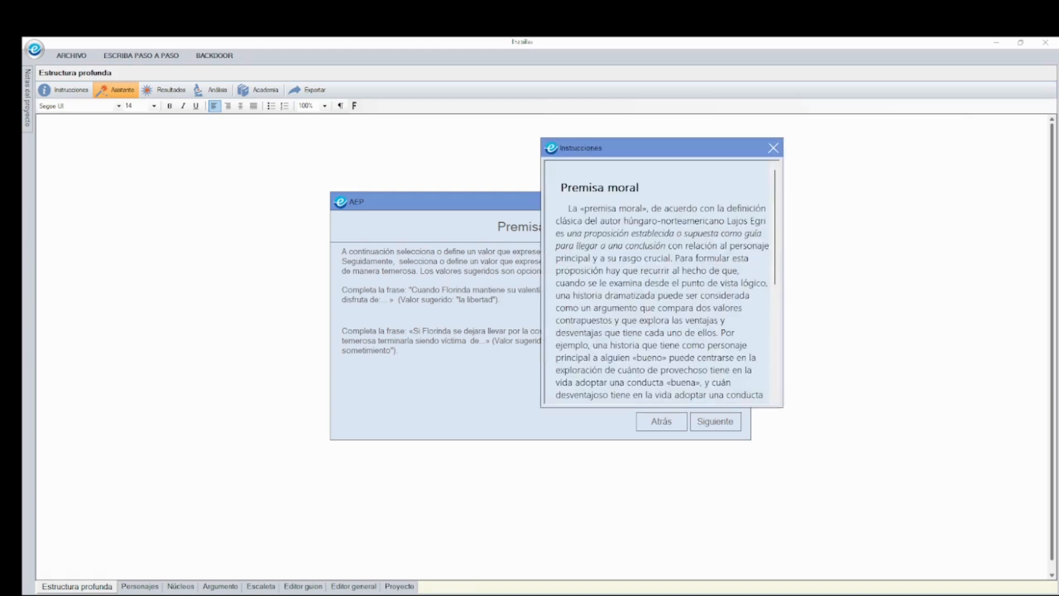
scroll(663, 284, down, 6)
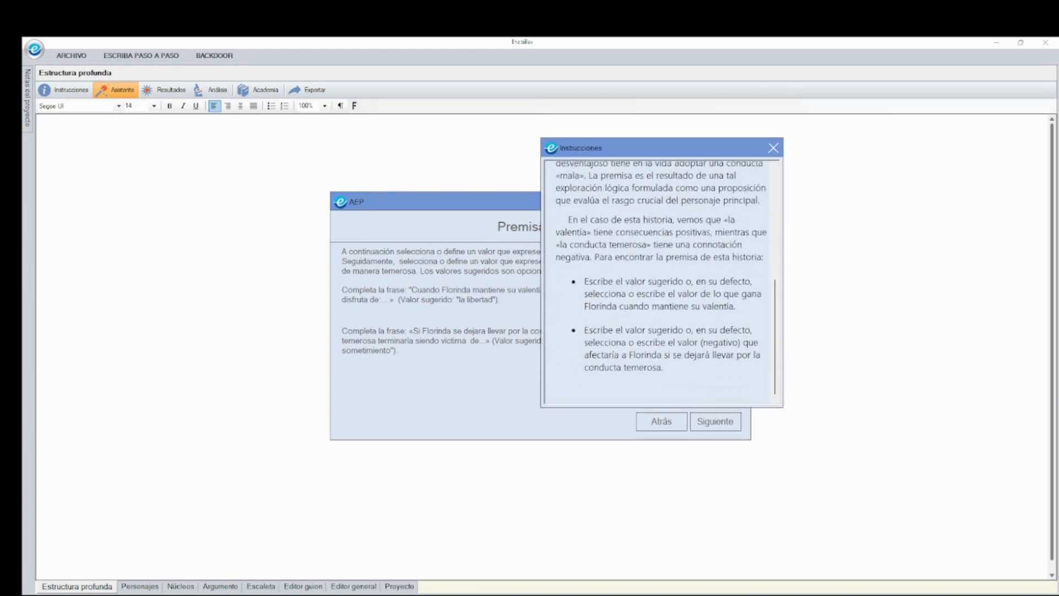
click(774, 148)
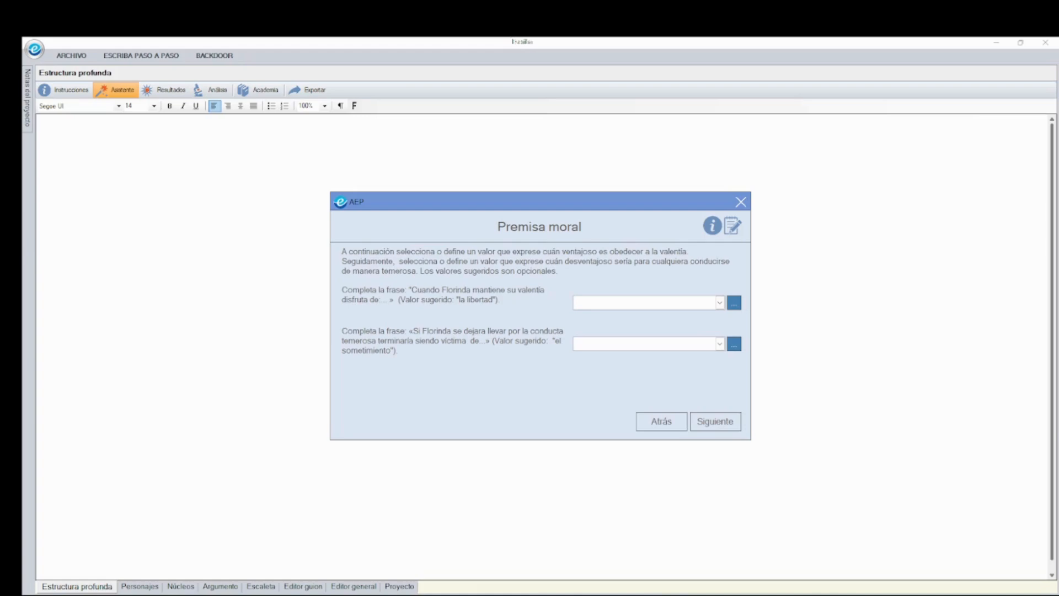
click(720, 306)
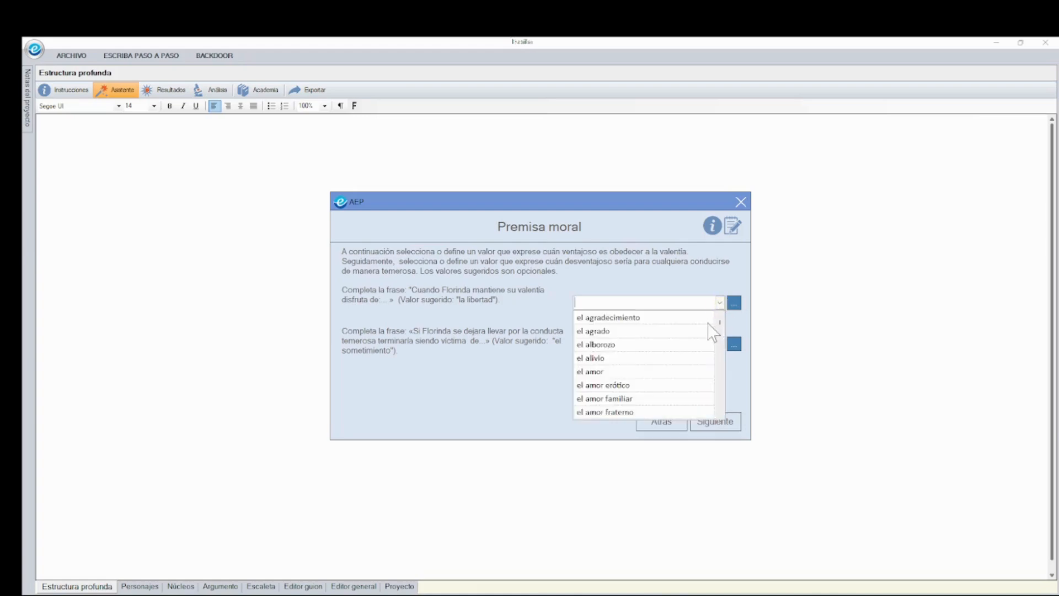
scroll(714, 333, down, 3)
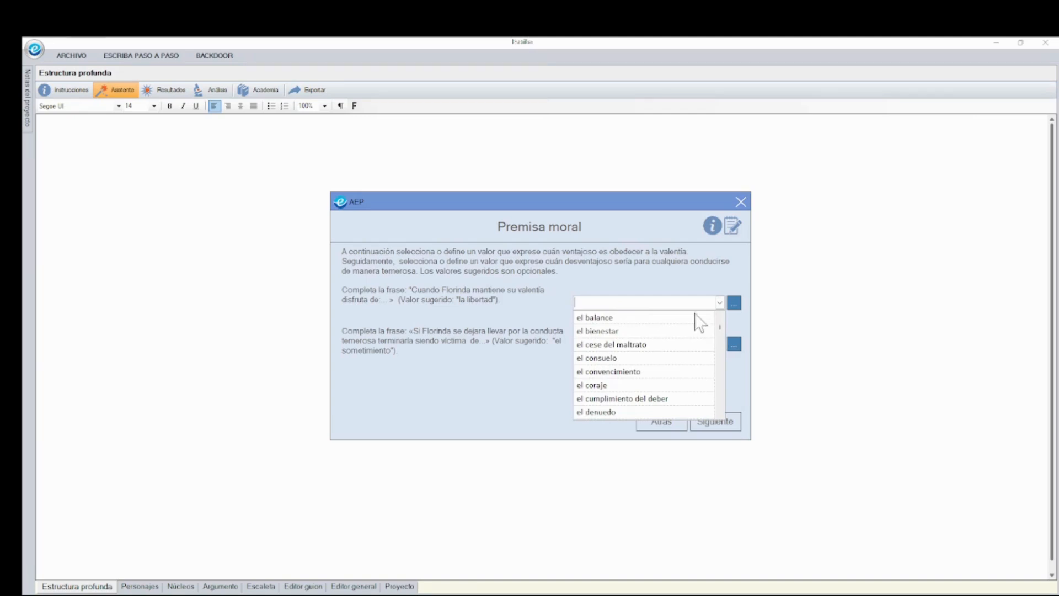
scroll(696, 317, down, 1)
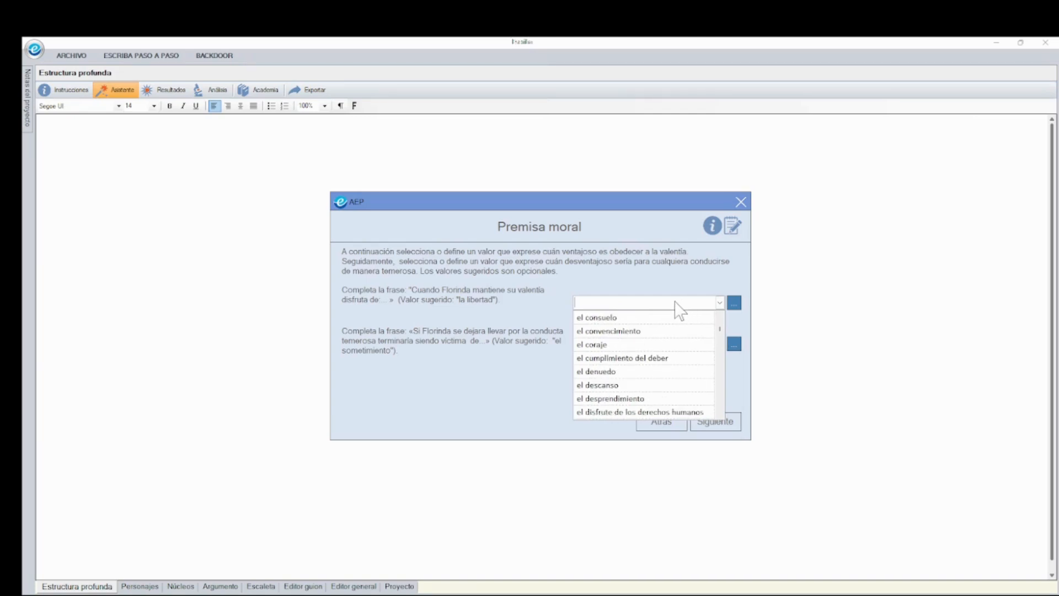
click(675, 302)
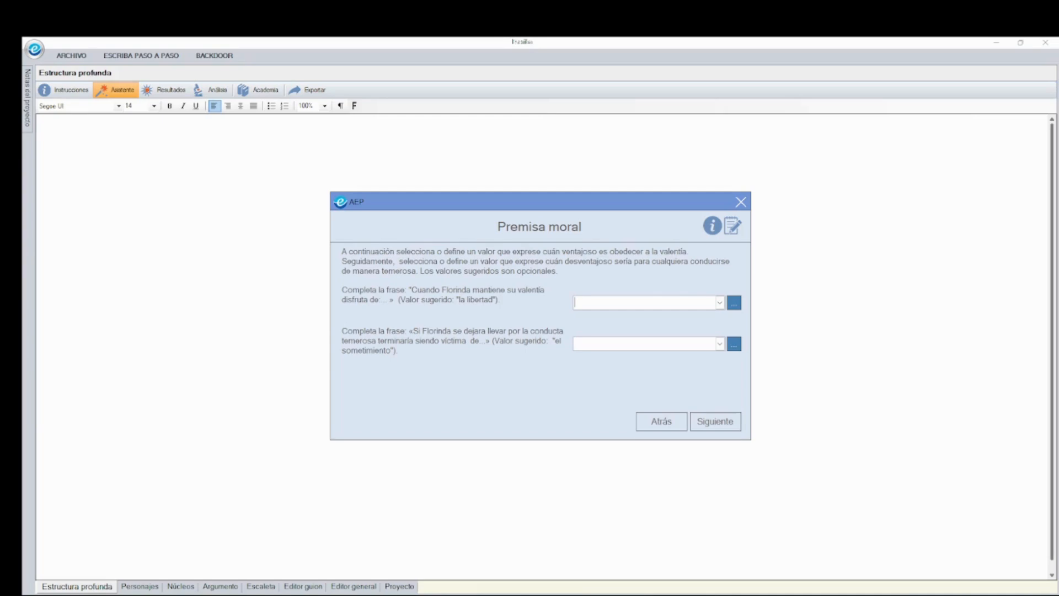
text(la liberación)
key(Tab)
Step: Enter "la tiranía" as what la conducta temerosa would make her a victim of, and generate the story summary
click(600, 342)
text(la )
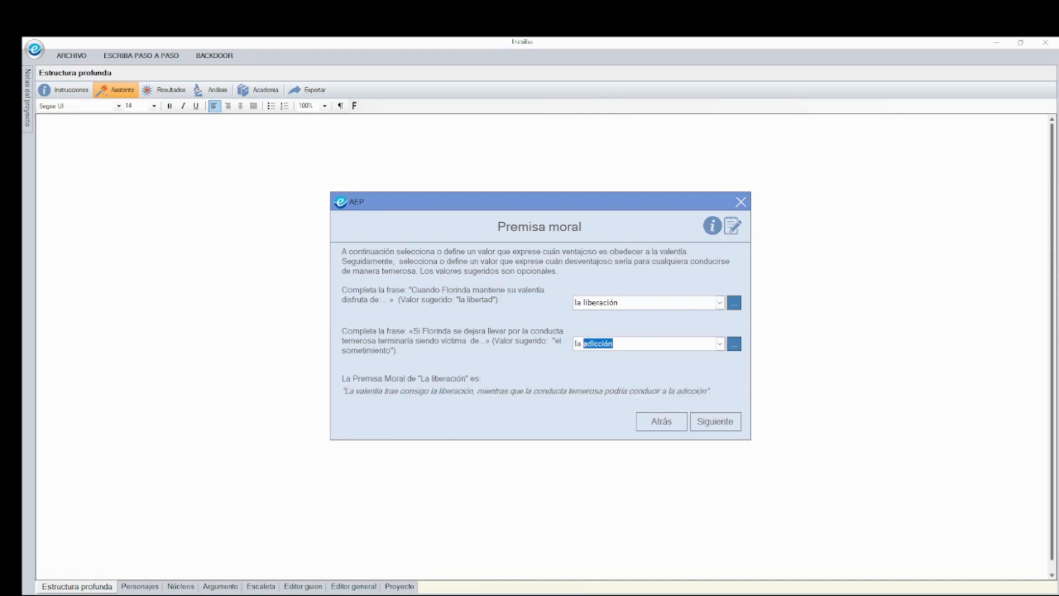
text(tiranía)
click(711, 423)
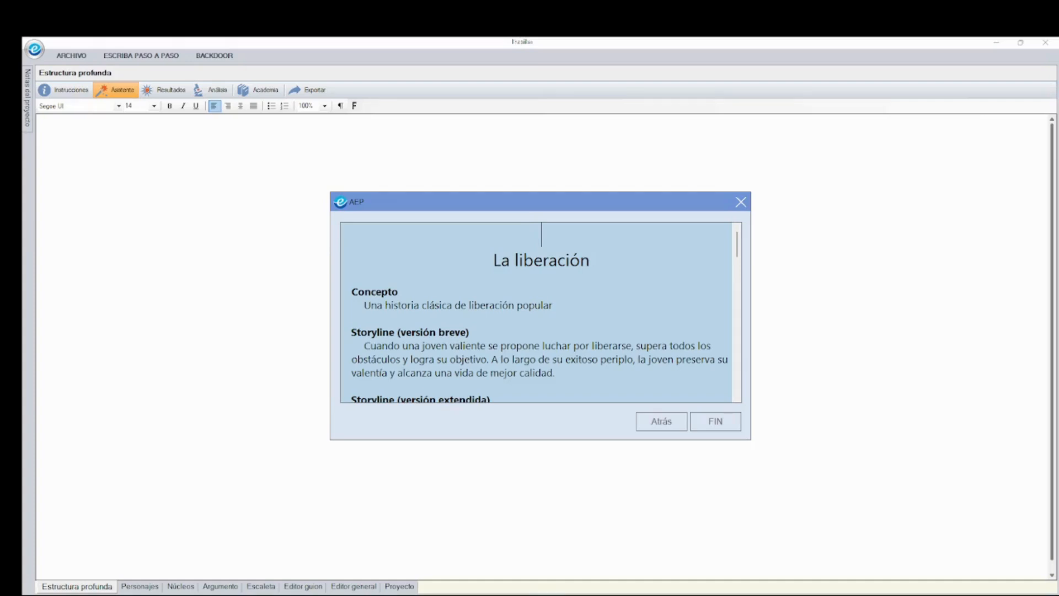
Step: Read through the generated summary in the assistant, from the concept and storylines through the synopsis to the moral and ideological premises and themes
scroll(540, 319, down, 2)
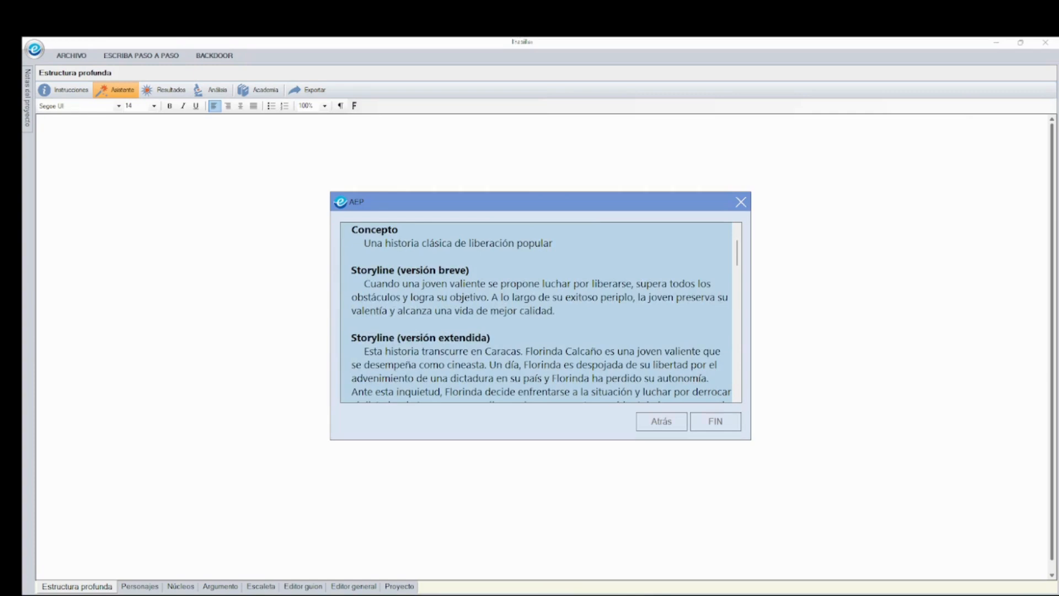
drag(352, 270, 555, 309)
click(559, 310)
scroll(541, 311, down, 2)
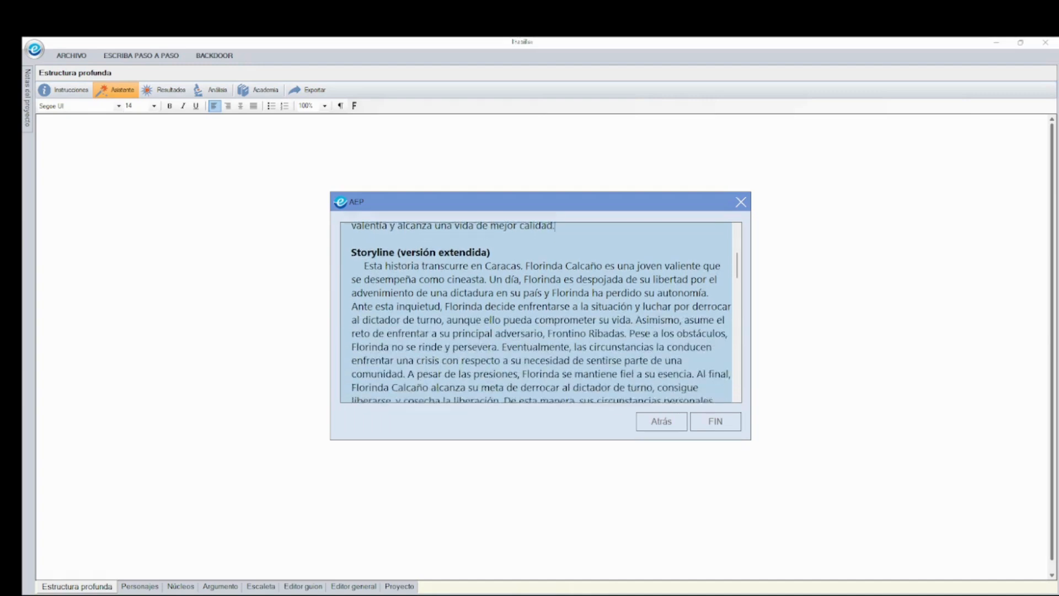
scroll(541, 311, down, 1)
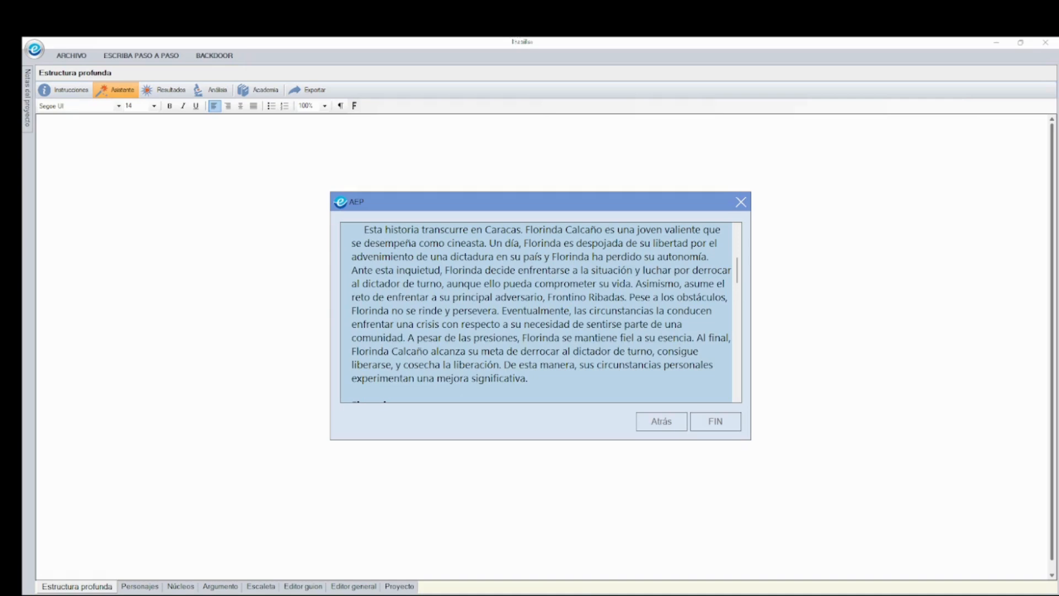
scroll(540, 311, down, 5)
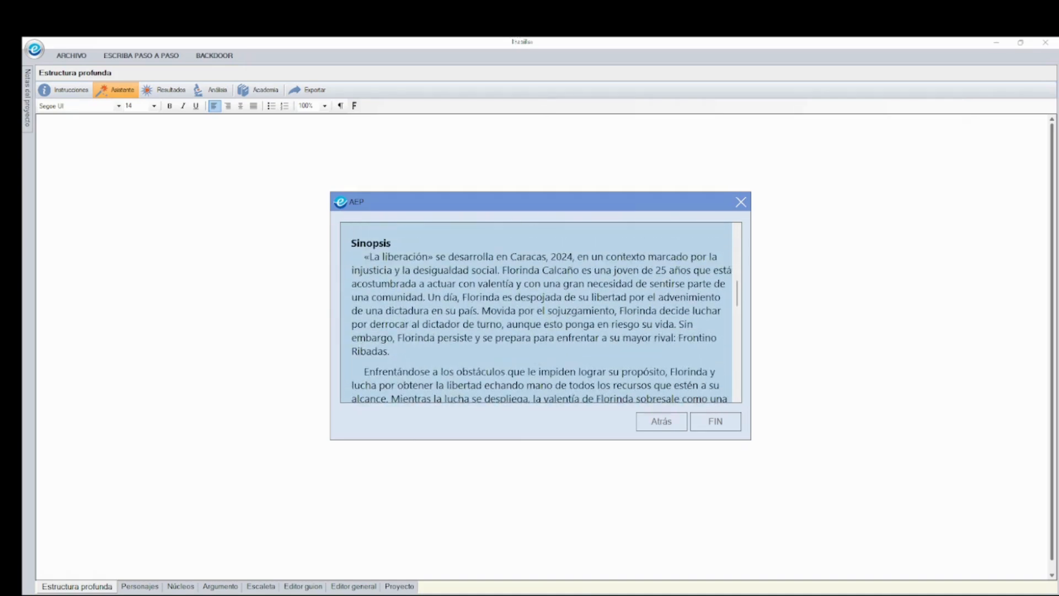
scroll(541, 312, down, 6)
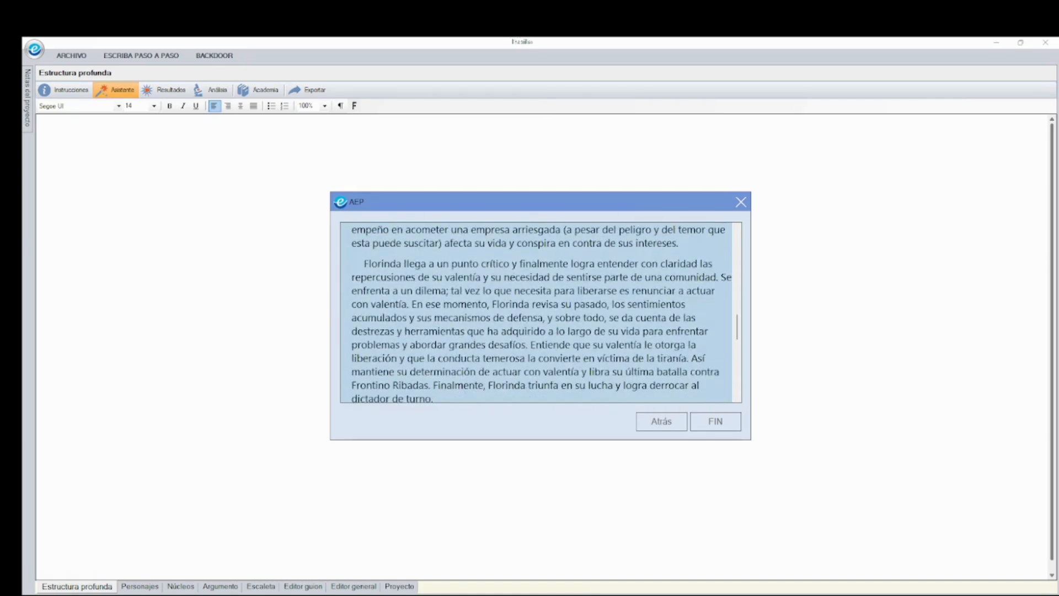
scroll(540, 312, down, 4)
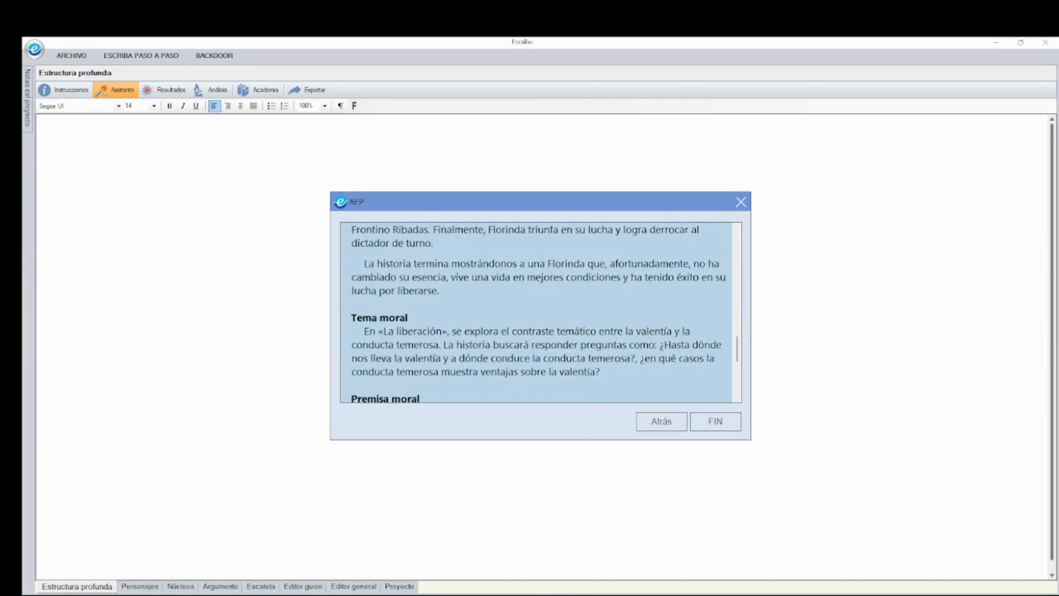
click(357, 332)
scroll(541, 312, down, 3)
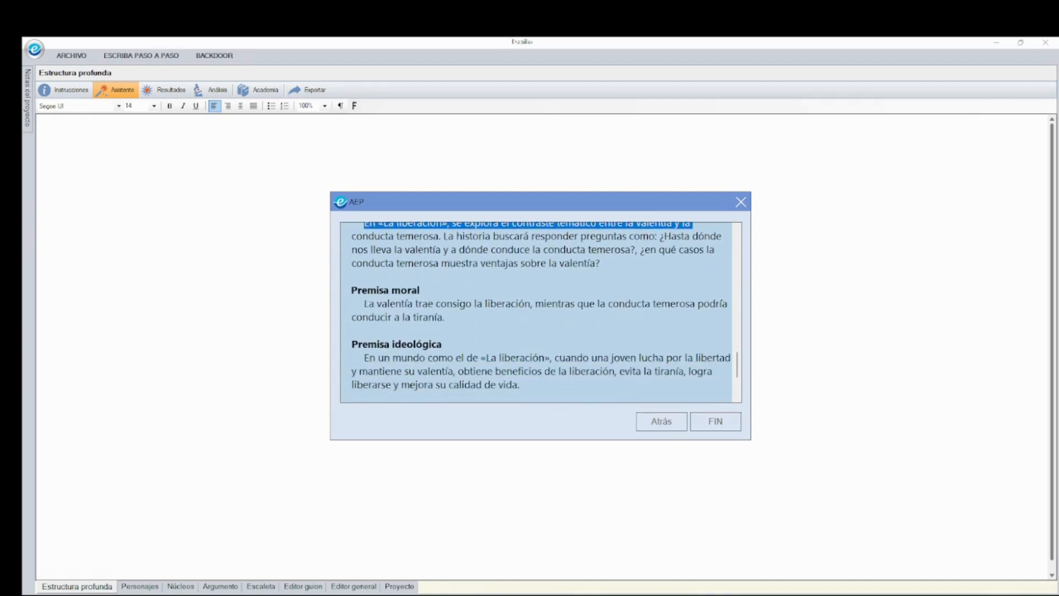
scroll(542, 305, down, 1)
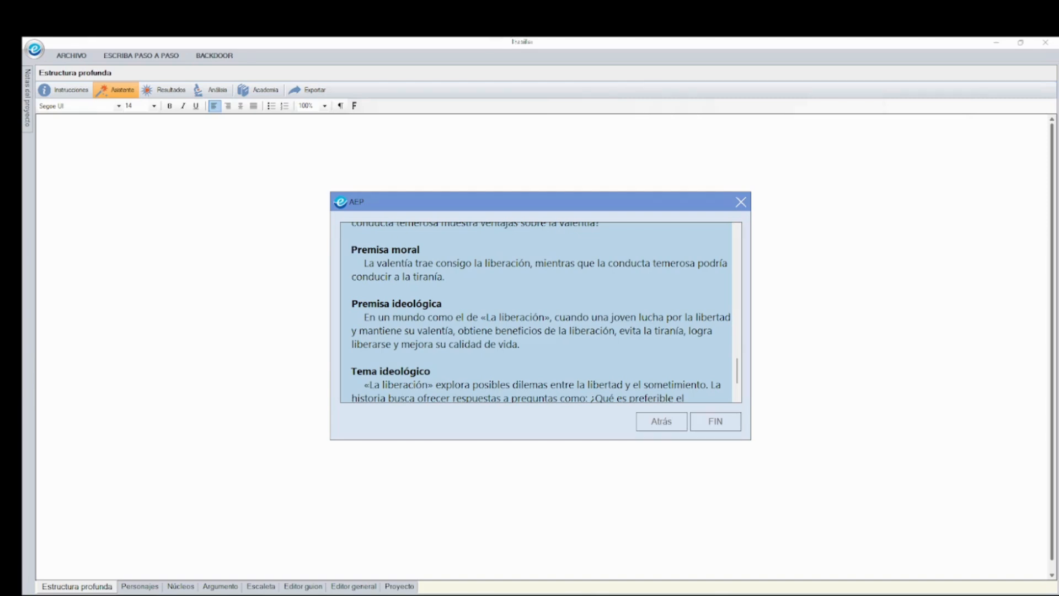
scroll(542, 312, down, 2)
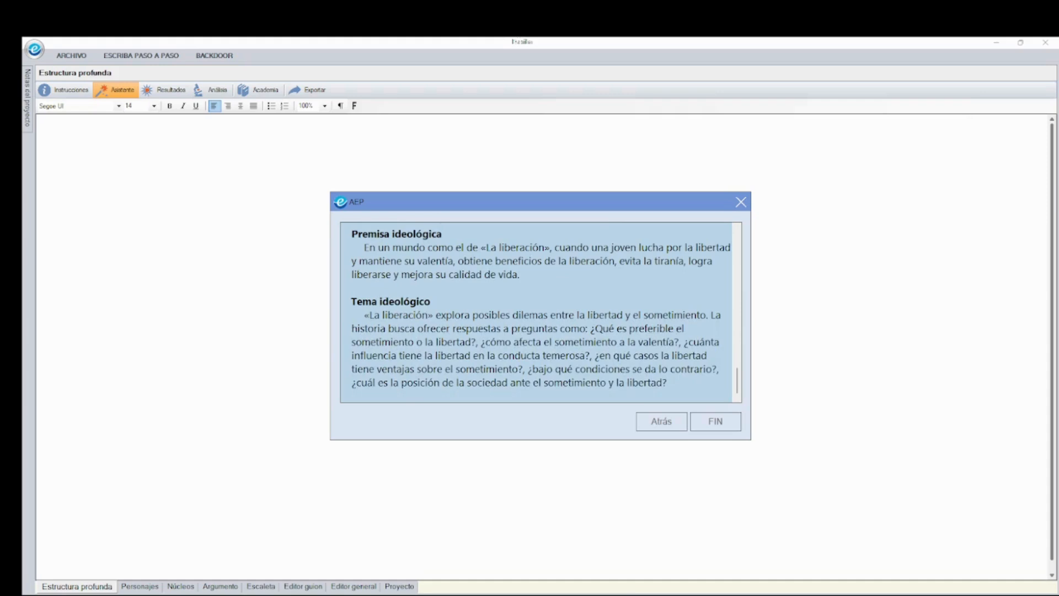
Step: Finish the assistant, accept replacing the existing synopsis with the suggested one, and look over the deep structure document
click(716, 423)
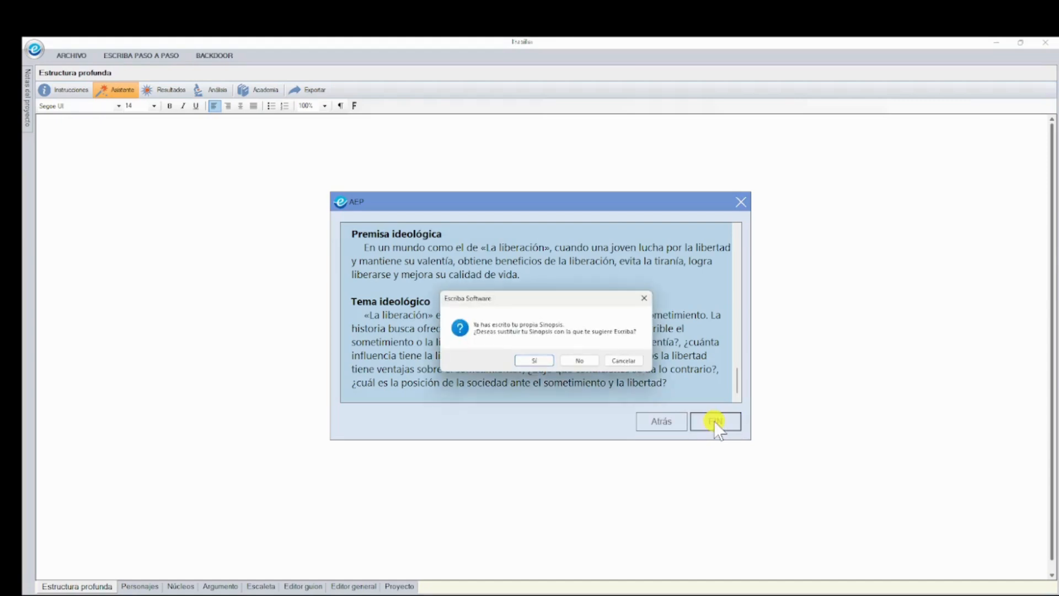
click(538, 362)
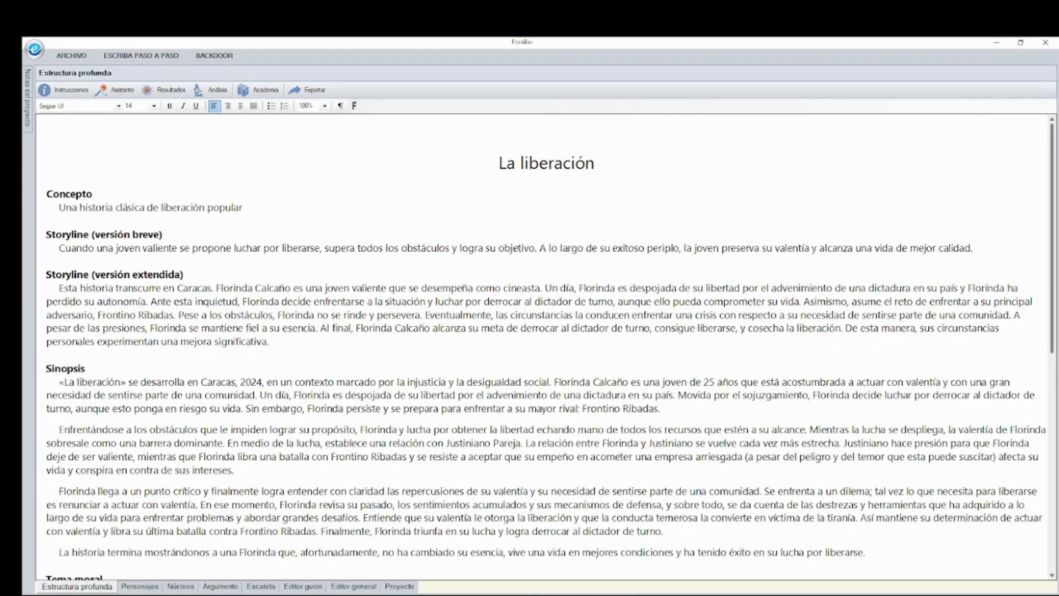
scroll(539, 353, down, 7)
scroll(539, 353, up, 6)
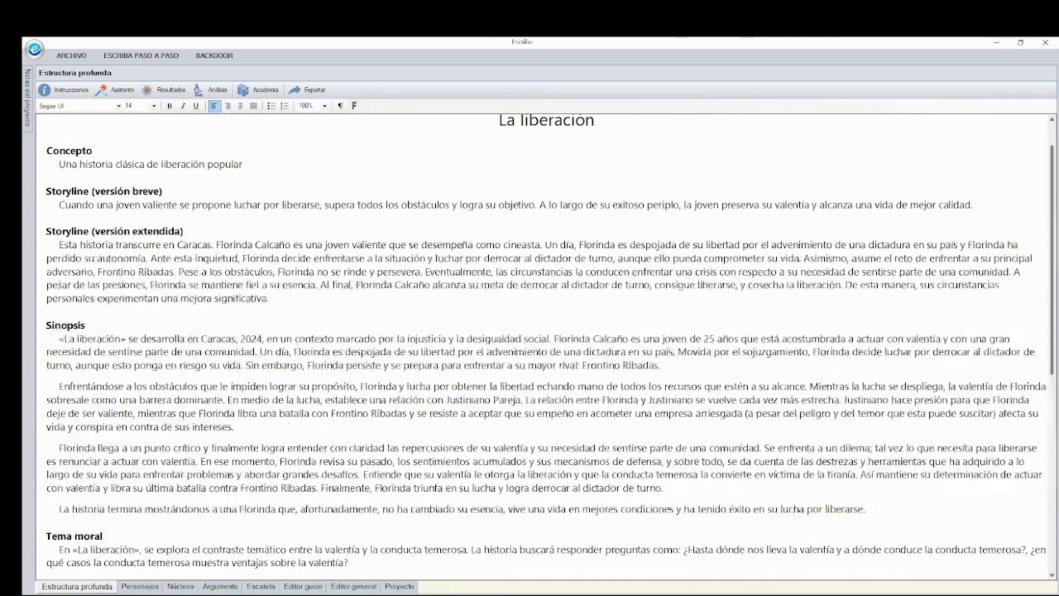
scroll(544, 348, up, 1)
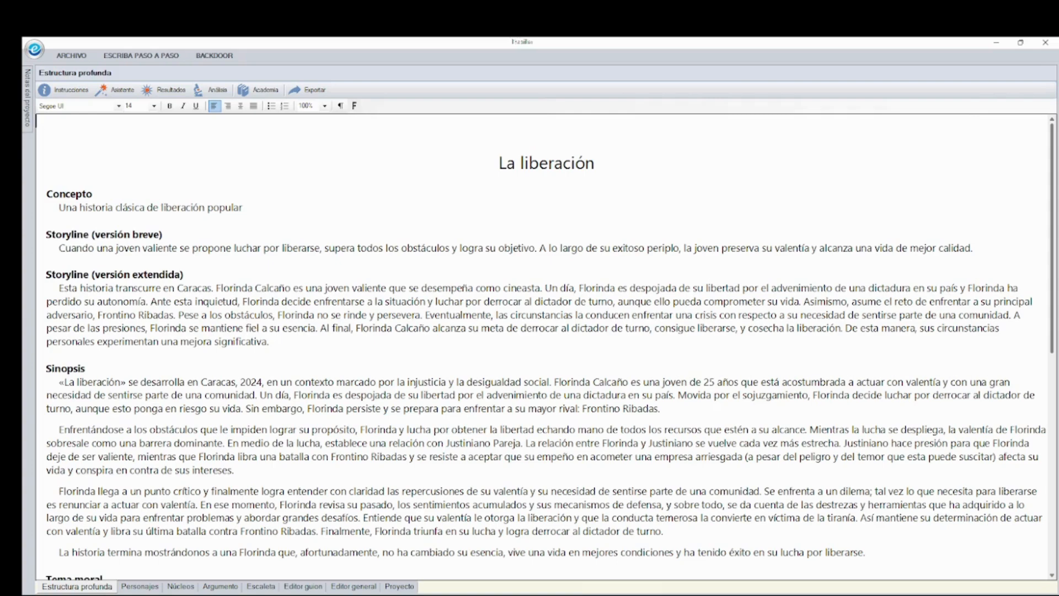
scroll(1027, 266, down, 1)
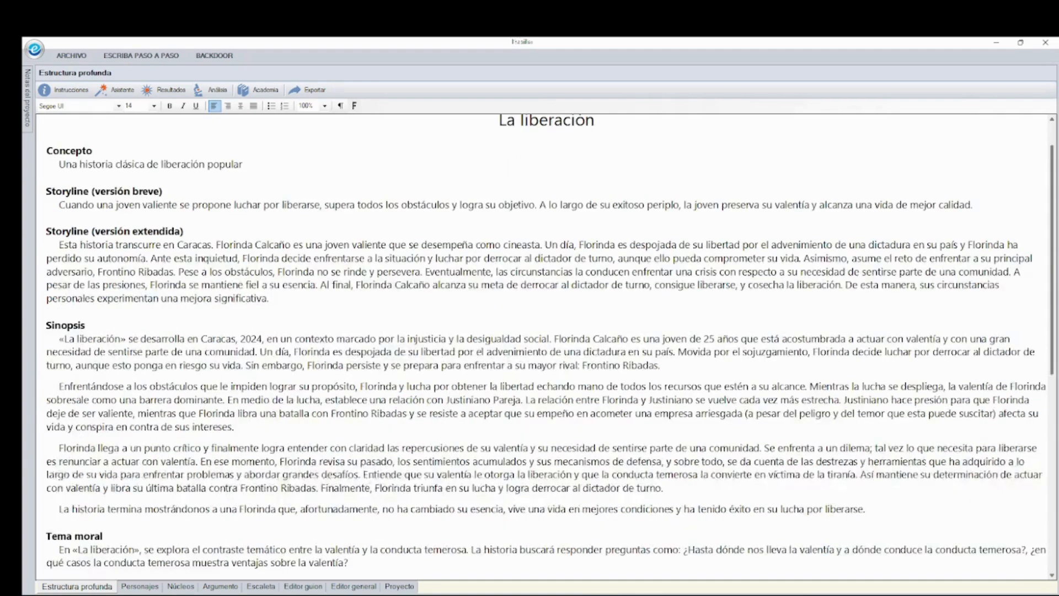
scroll(1027, 266, up, 1)
scroll(545, 348, down, 1)
scroll(545, 348, up, 1)
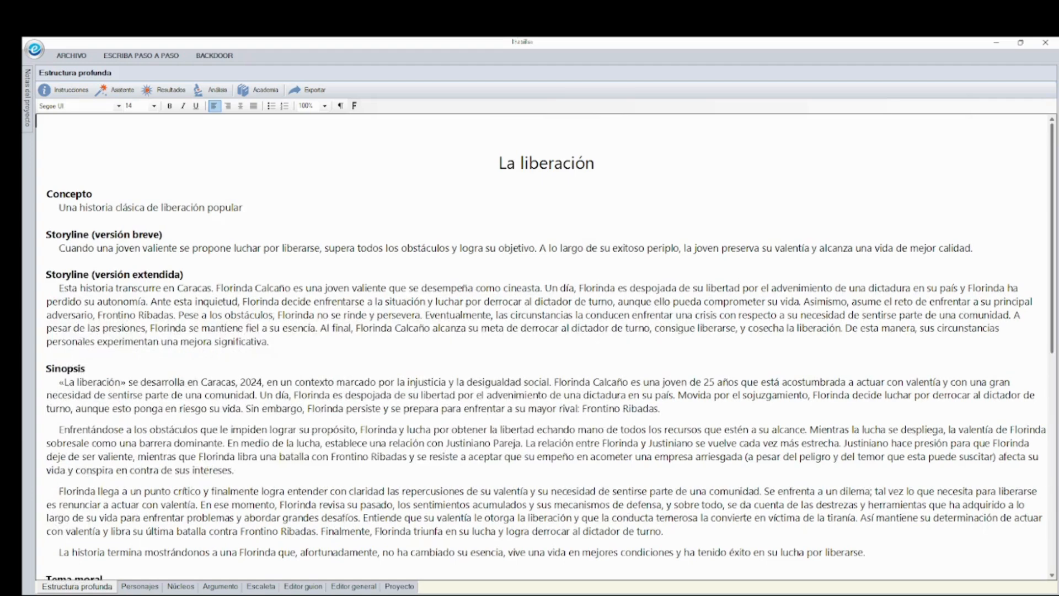
Step: Set the font size of the "Concepto" heading to 36
double_click(55, 193)
click(154, 106)
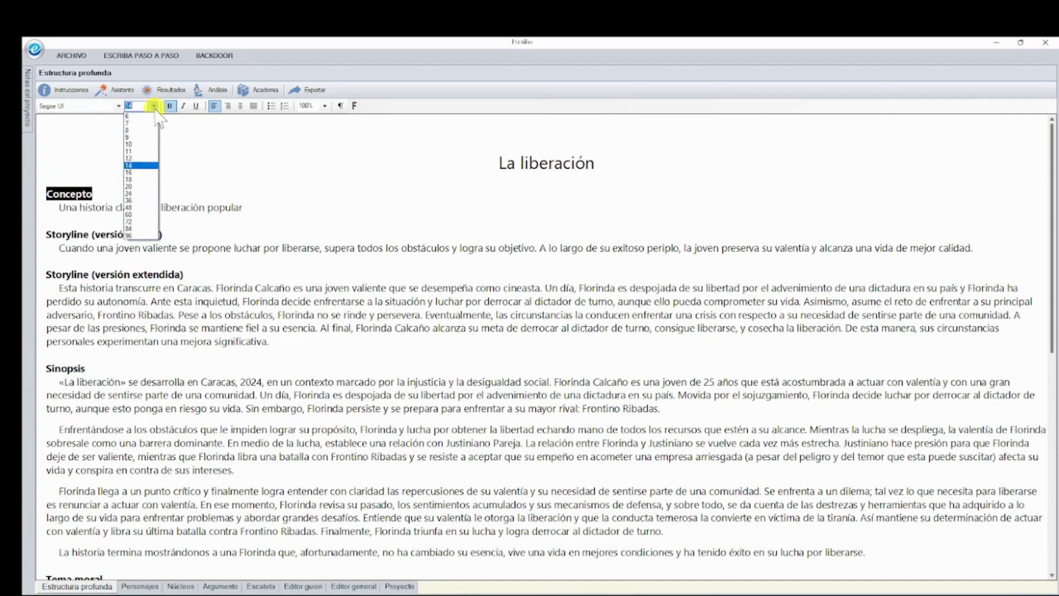
click(141, 202)
click(220, 208)
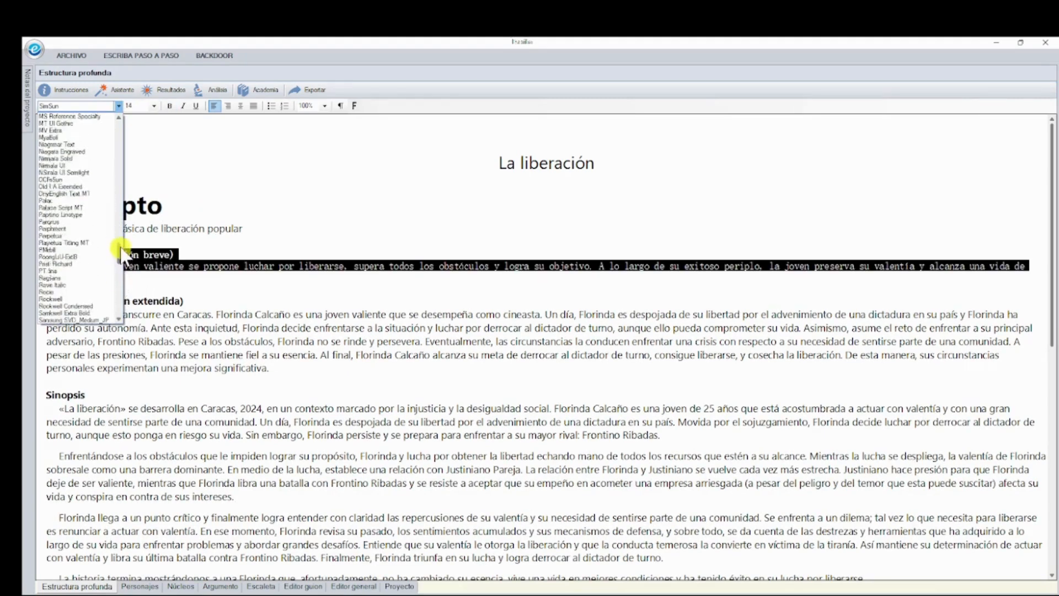
Step: Change the font of the "Storyline (versión breve)" heading and its paragraph to Old English Text MT
scroll(118, 237, up, 2)
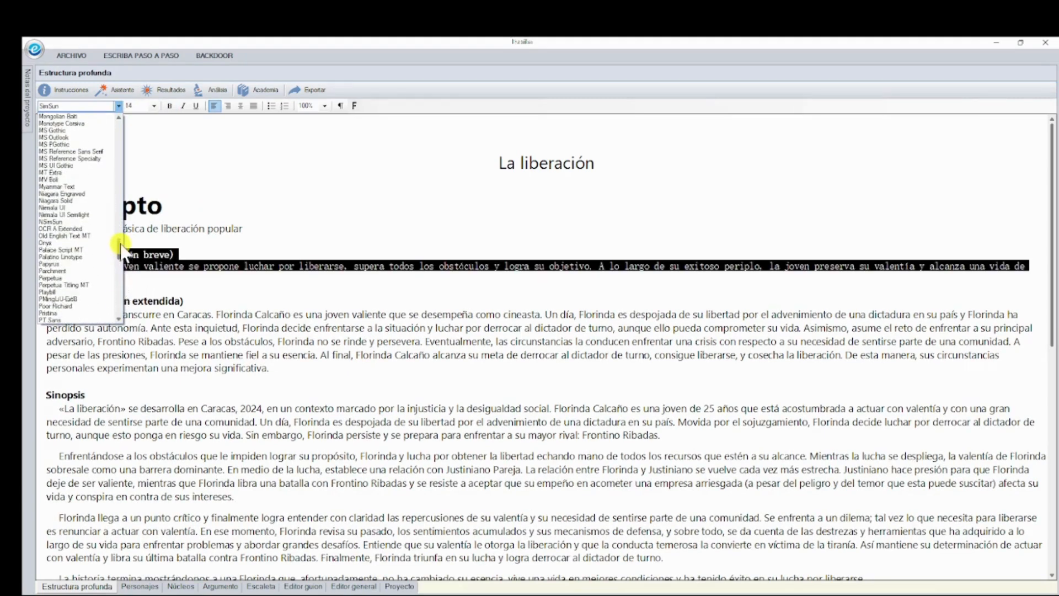
click(86, 237)
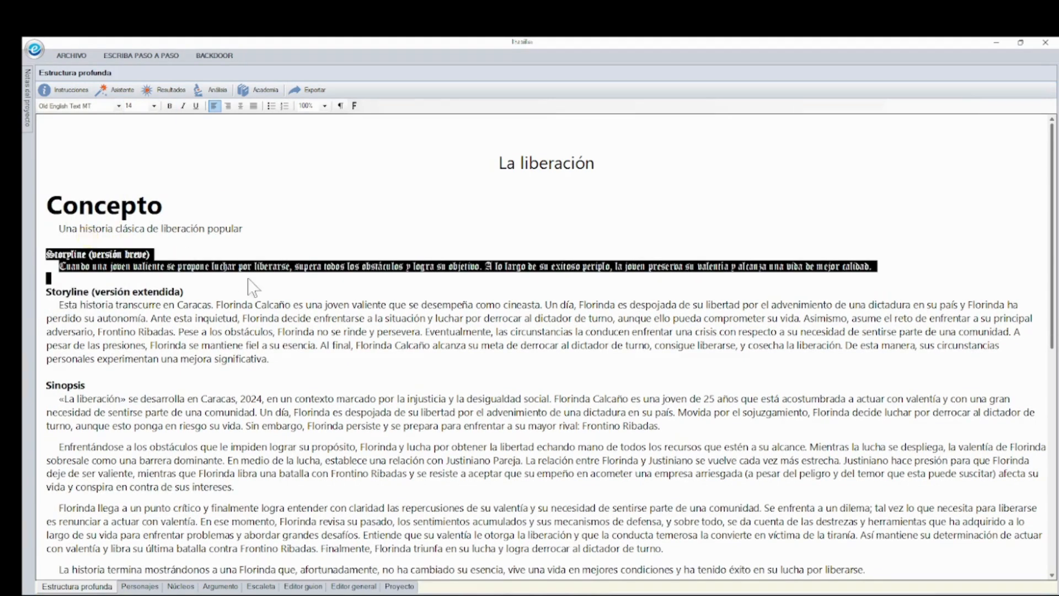
click(267, 278)
scroll(267, 278, down, 3)
scroll(547, 348, up, 3)
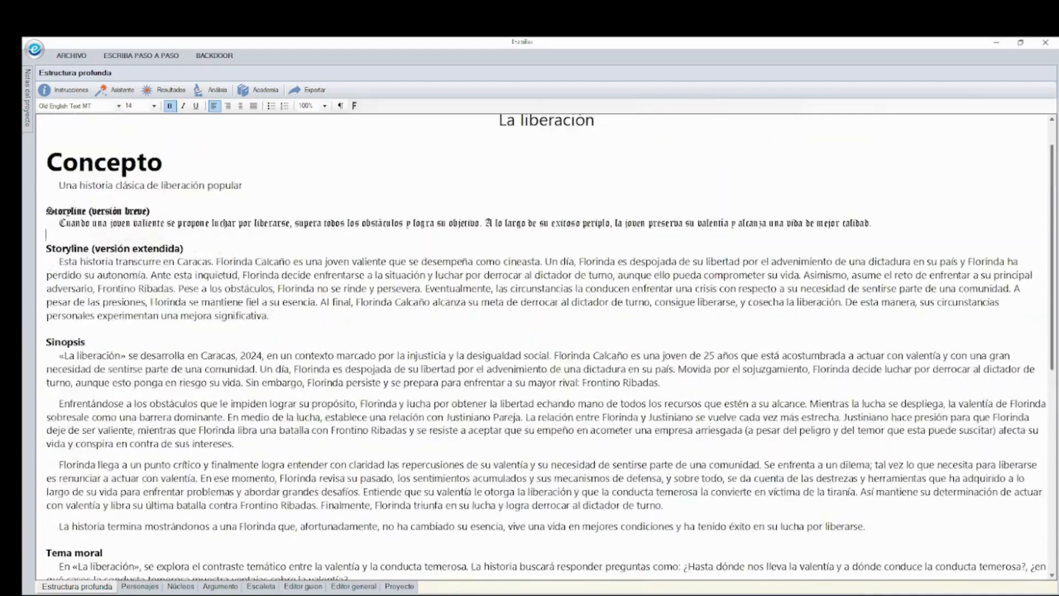
scroll(546, 348, down, 5)
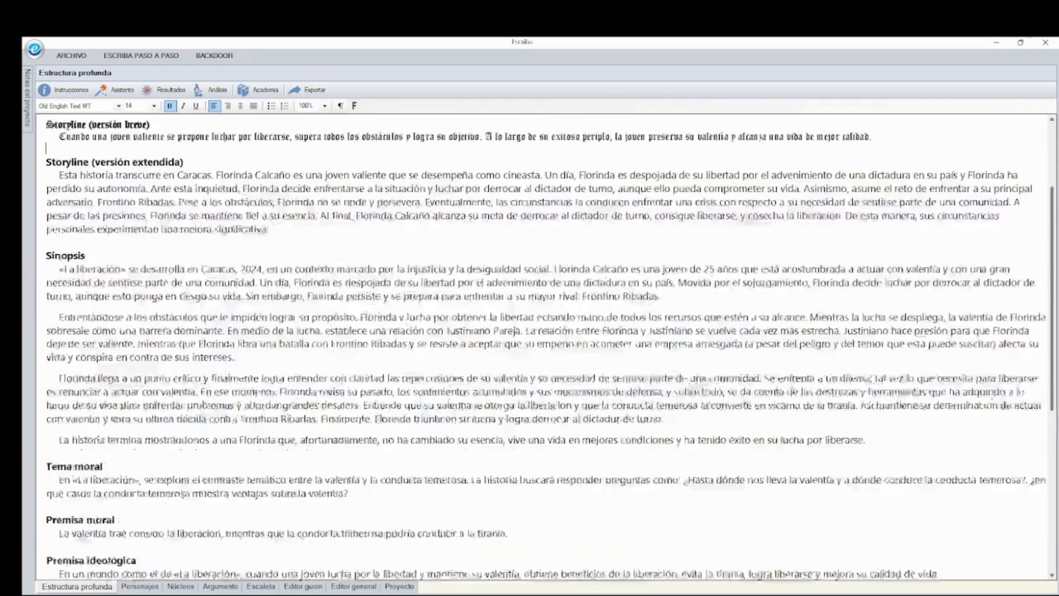
scroll(546, 348, up, 5)
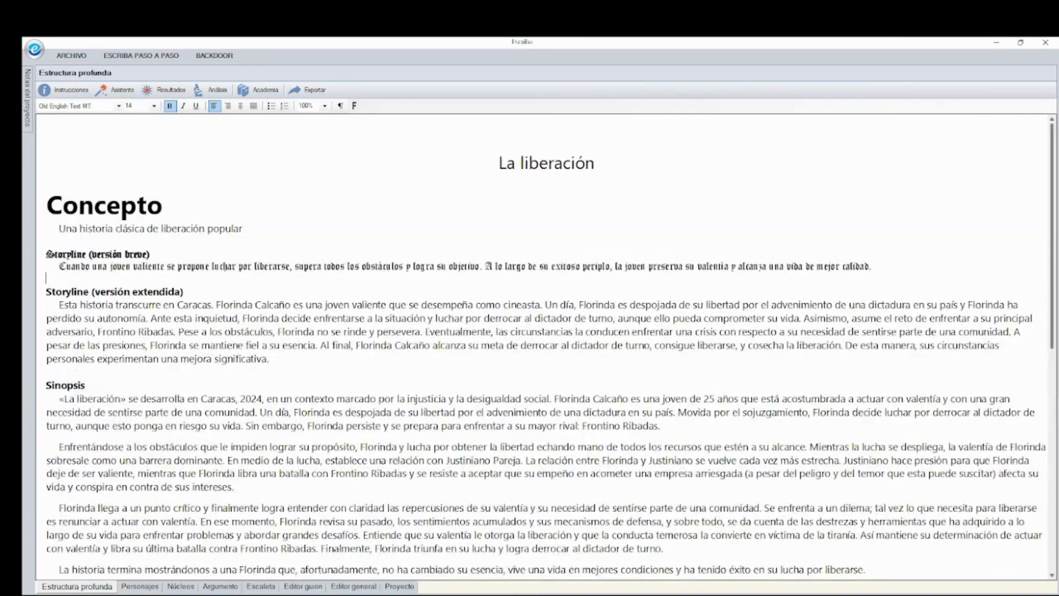
scroll(547, 347, down, 5)
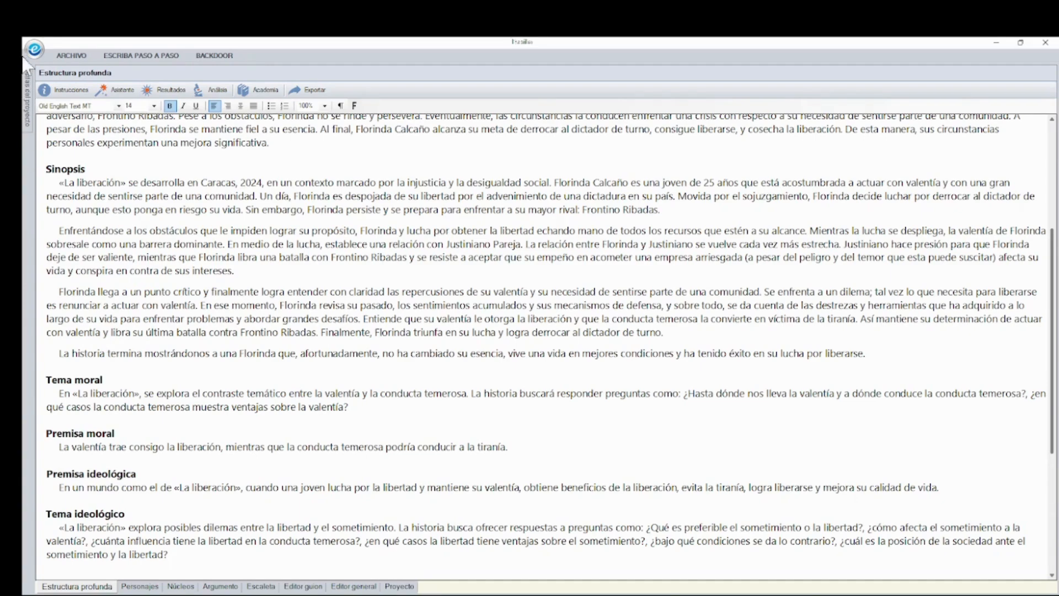
Step: Save the project as a new Escriba file named "La liberación" in the current folder
click(75, 54)
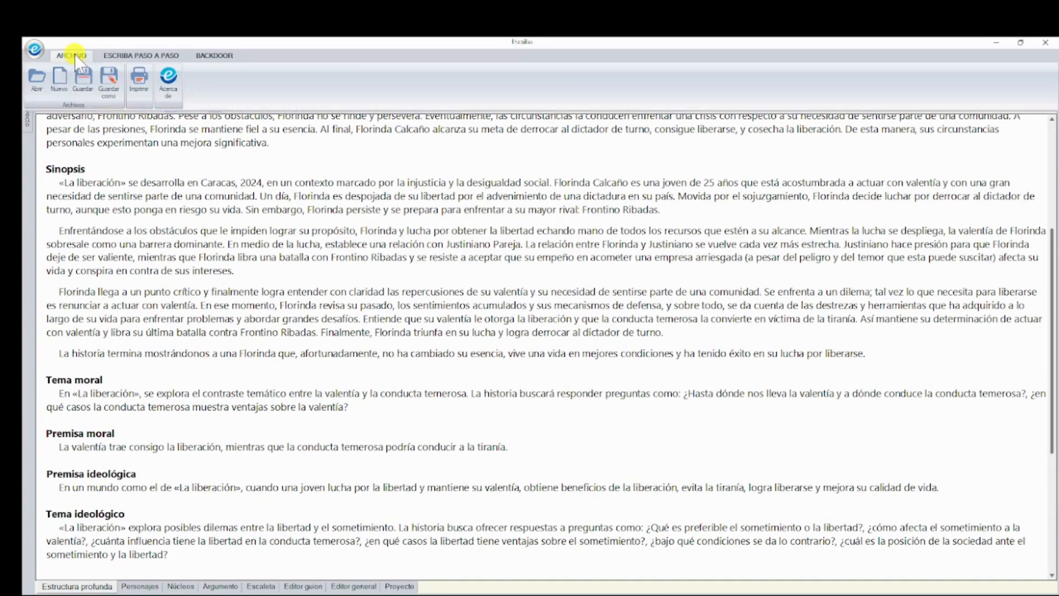
click(115, 85)
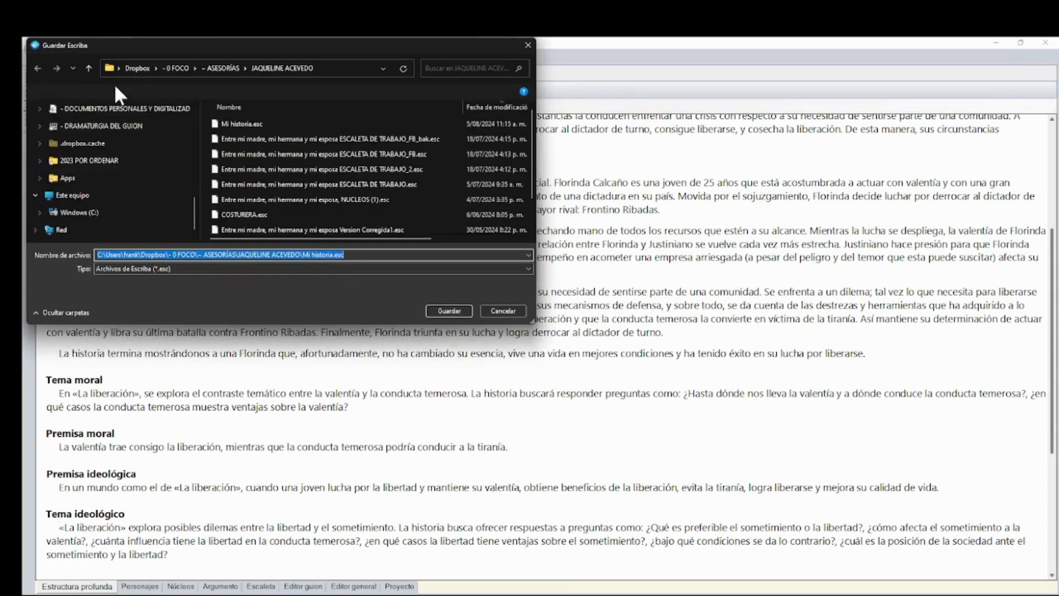
click(195, 255)
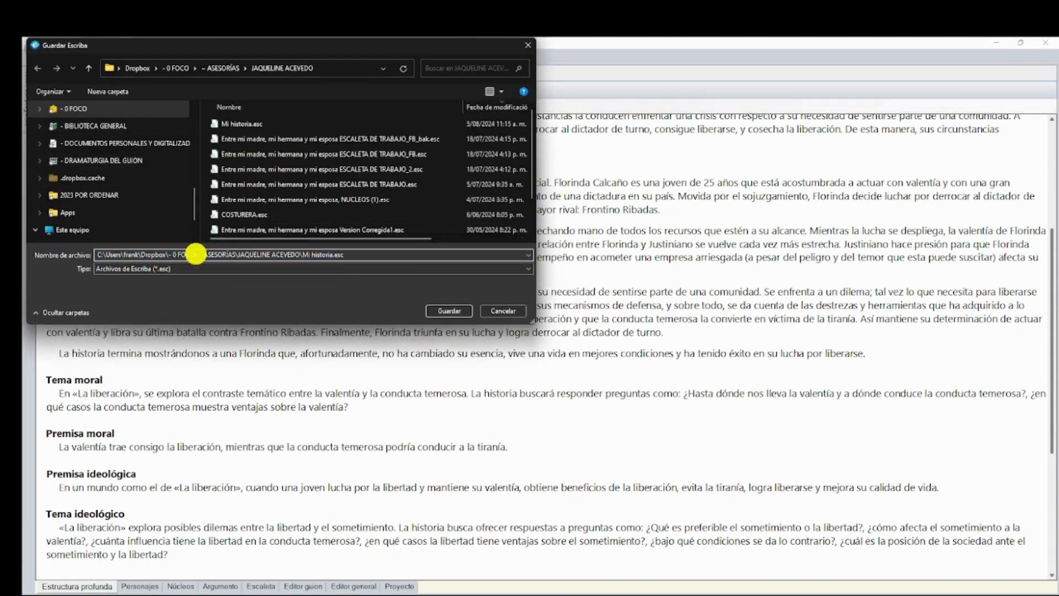
double_click(282, 255)
key(ctrl+a)
text(La li)
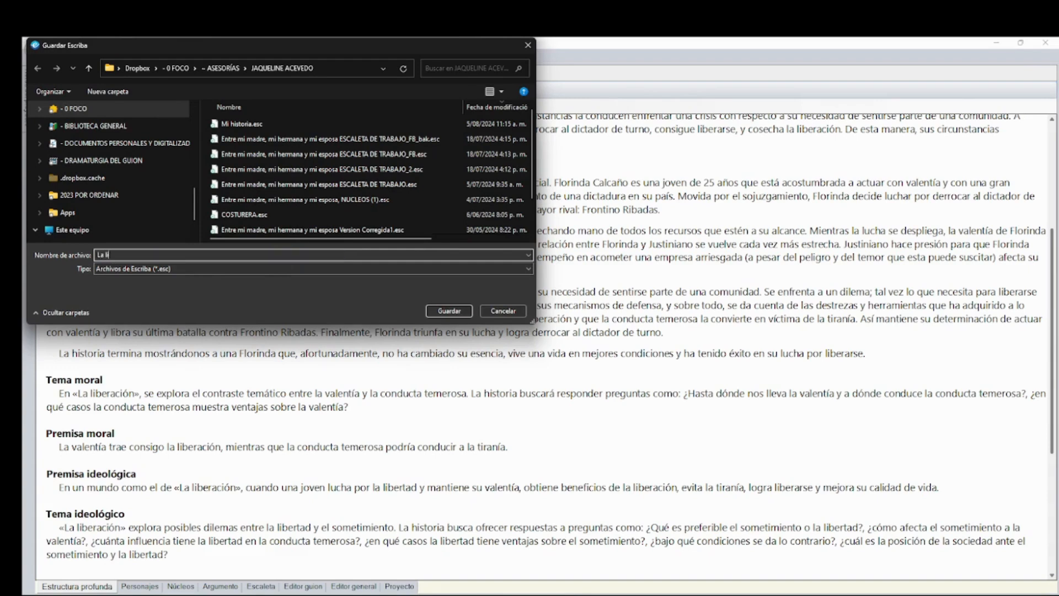
text(beración)
click(459, 309)
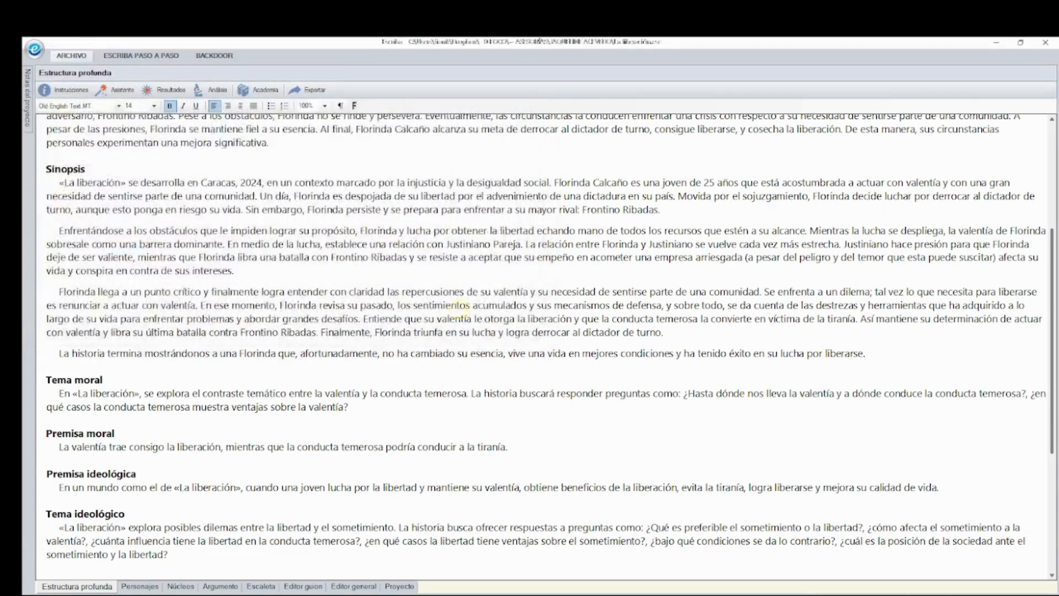